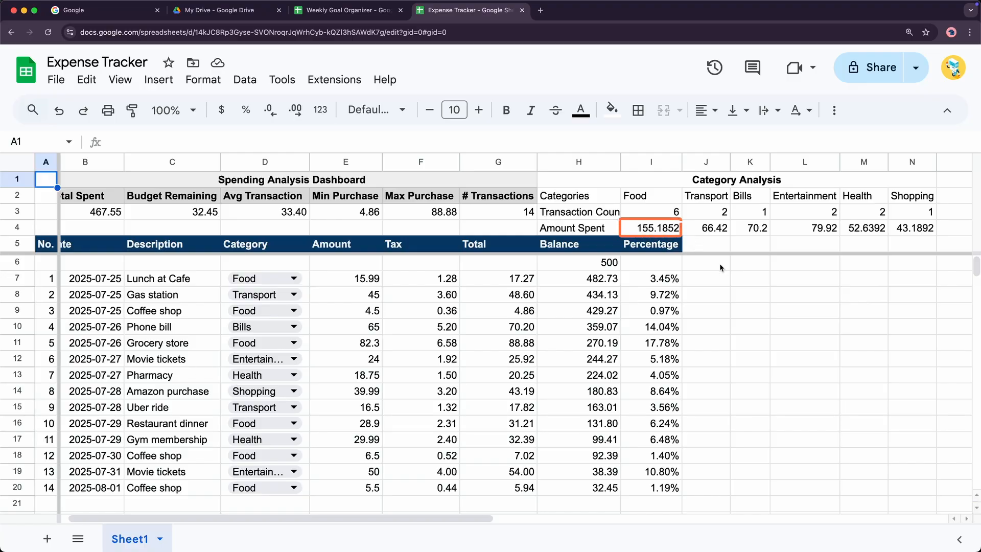
click(666, 229)
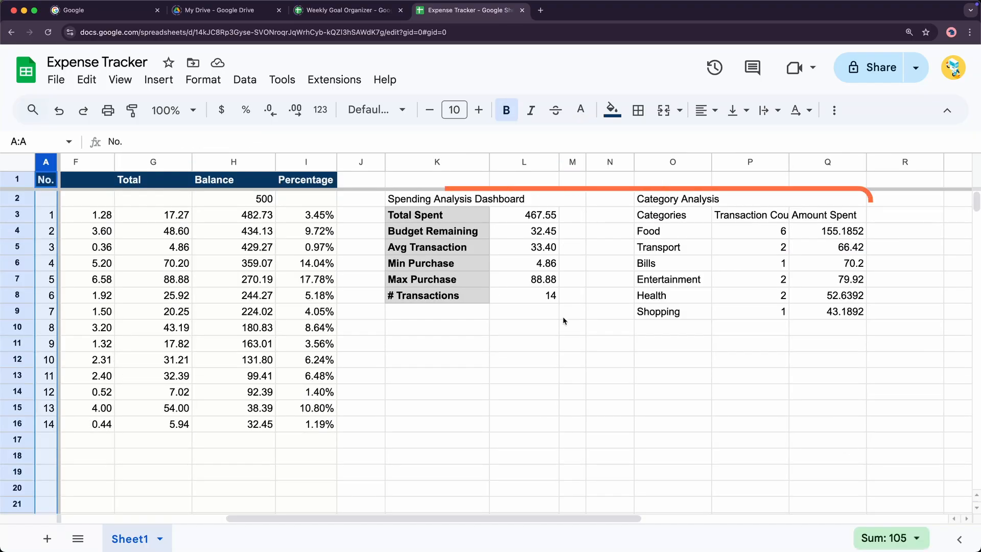
click(561, 326)
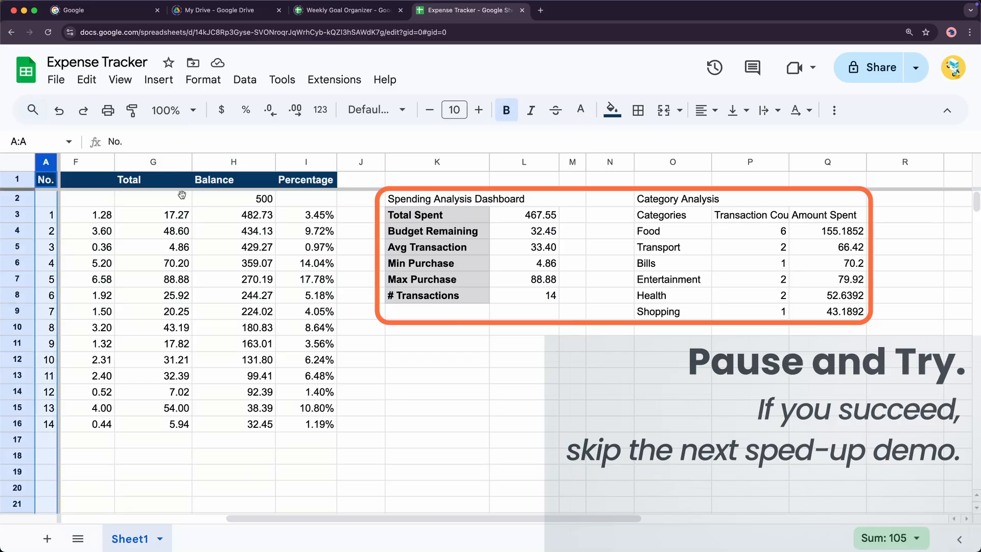
click(562, 327)
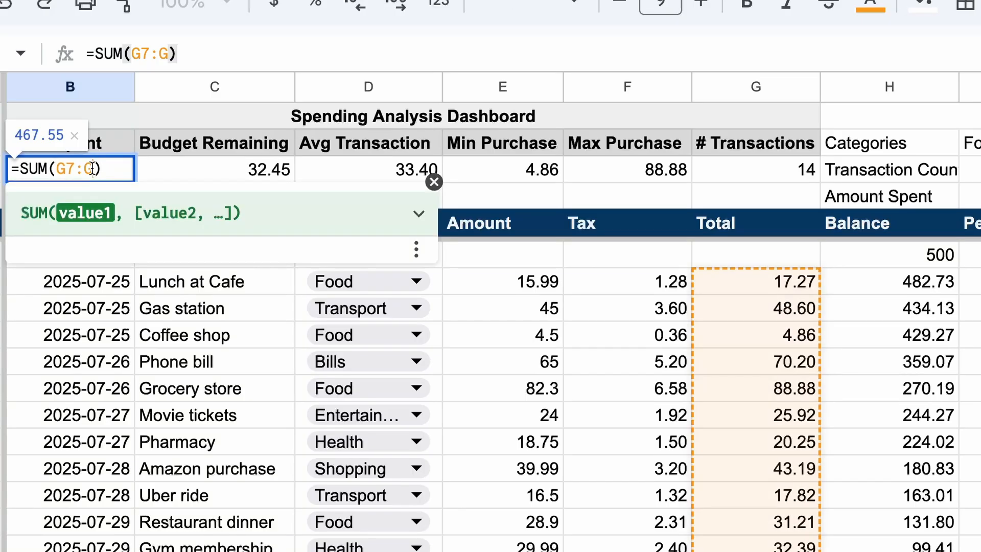
Make the G7:G ranges absolute in the Total Spent and Avg Transaction formulas, checking the Budget Remaining formula in between.
key(F4)
key(Return)
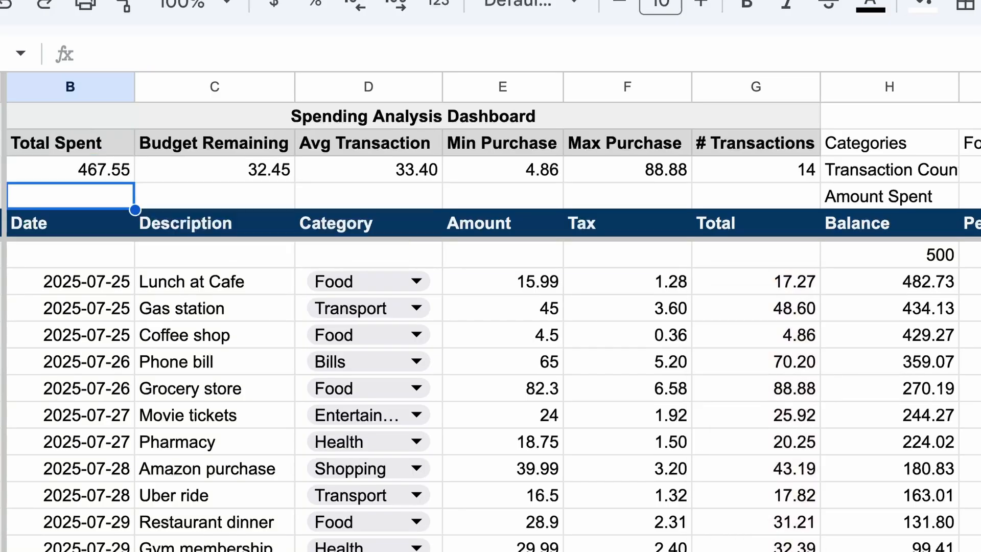
double_click(252, 167)
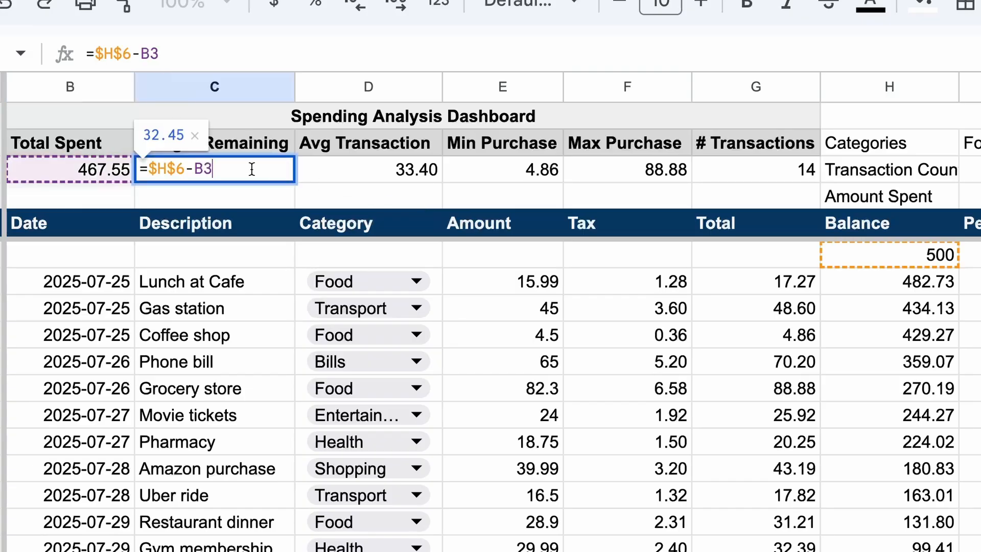
key(Return)
double_click(416, 169)
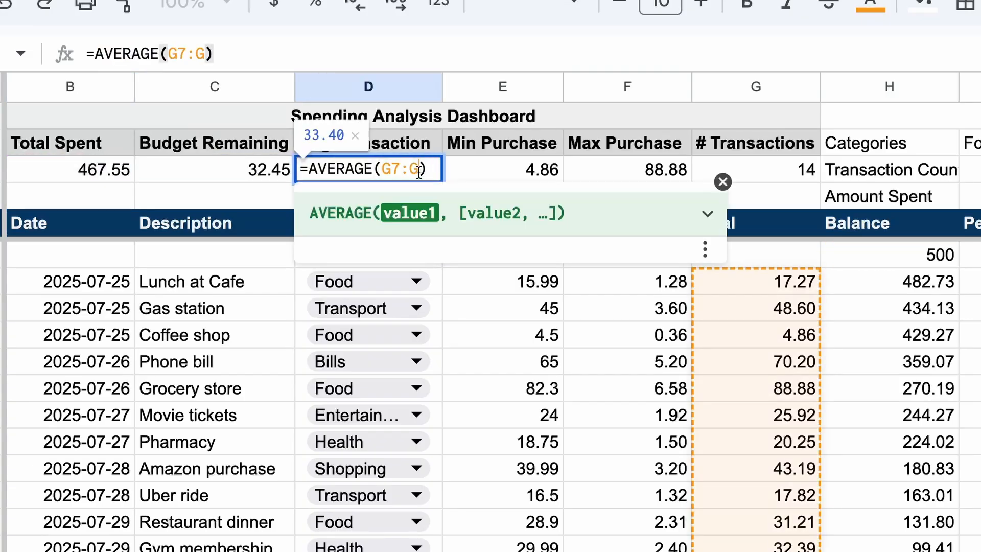
key(F4)
key(Return)
Make the G7:G ranges absolute in the Min Purchase and Max Purchase formulas.
click(420, 172)
click(523, 167)
double_click(526, 169)
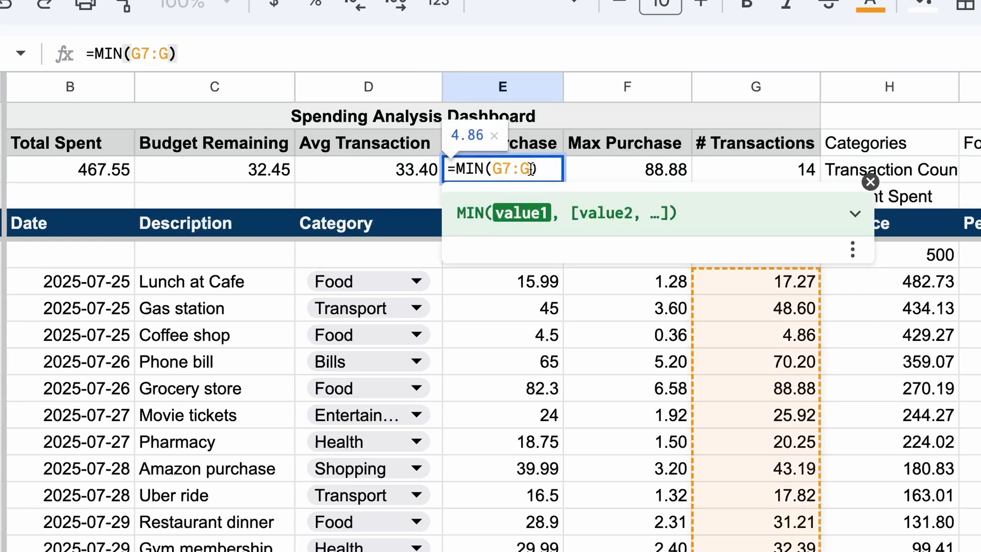
key(F4)
key(Return)
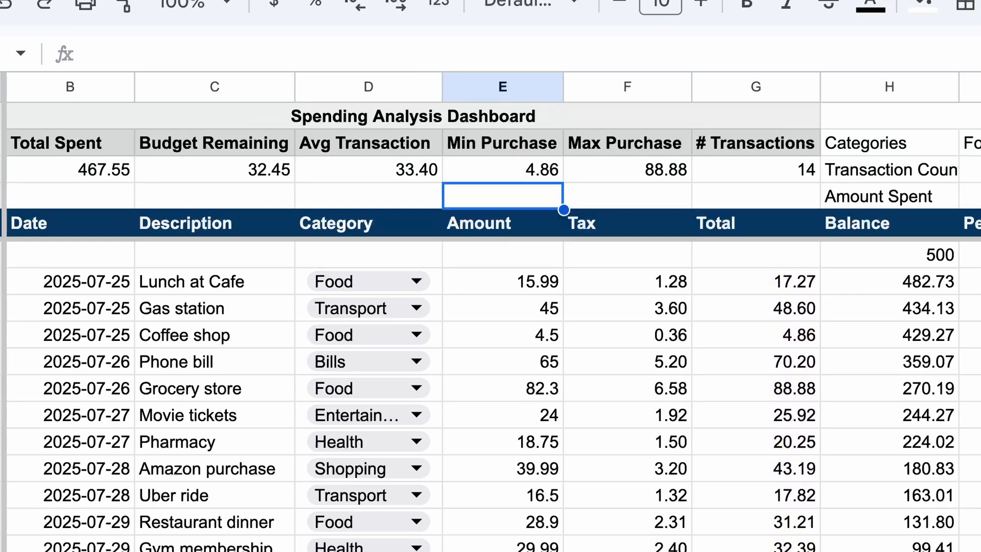
click(649, 168)
double_click(667, 170)
click(651, 169)
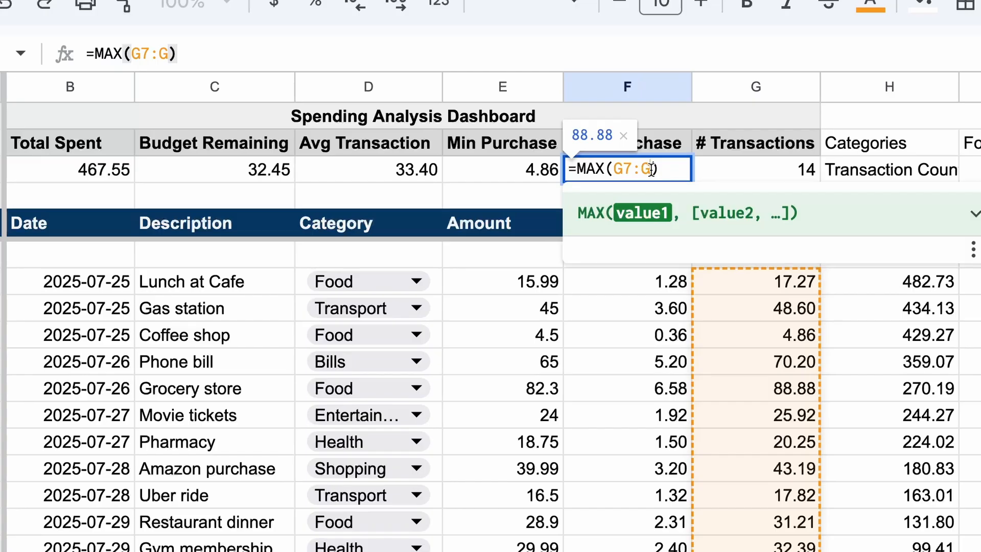
key(F4)
key(Return)
Make the A7:A range absolute in the # Transactions formula in G3.
click(798, 168)
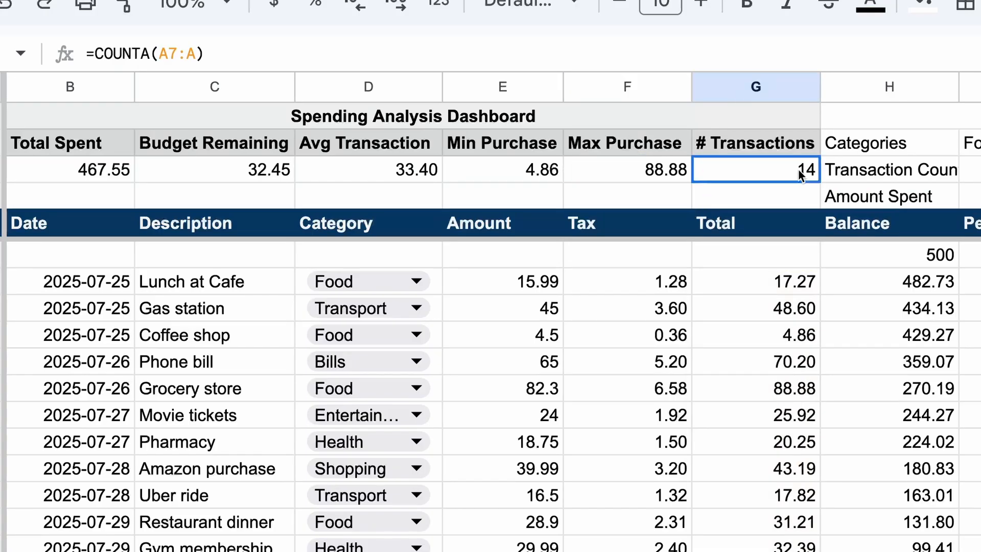
double_click(798, 174)
key(Left)
key(F4)
key(Return)
Copy the Spending Analysis Dashboard block B1:G3 and paste it transposed at K7.
drag(119, 118, 345, 170)
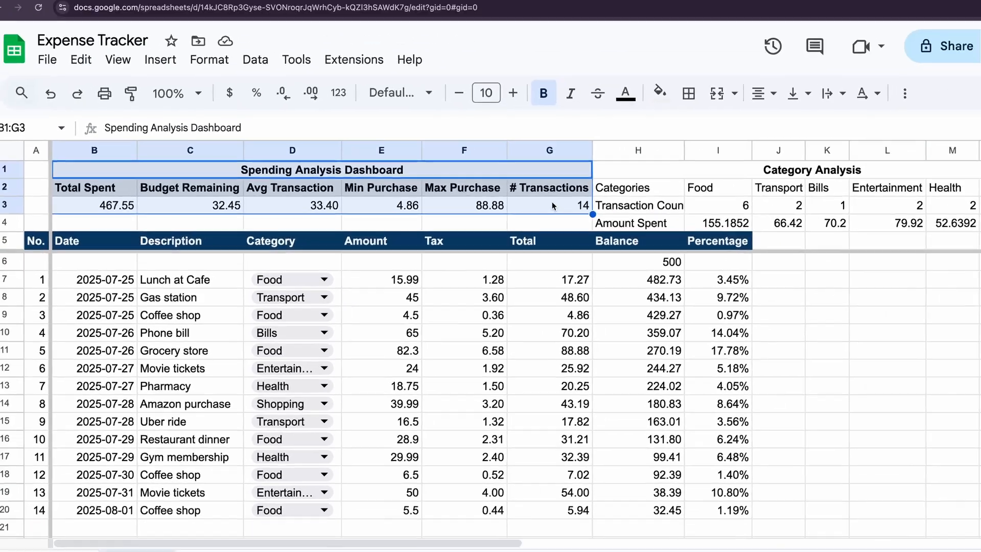
key(ctrl+c)
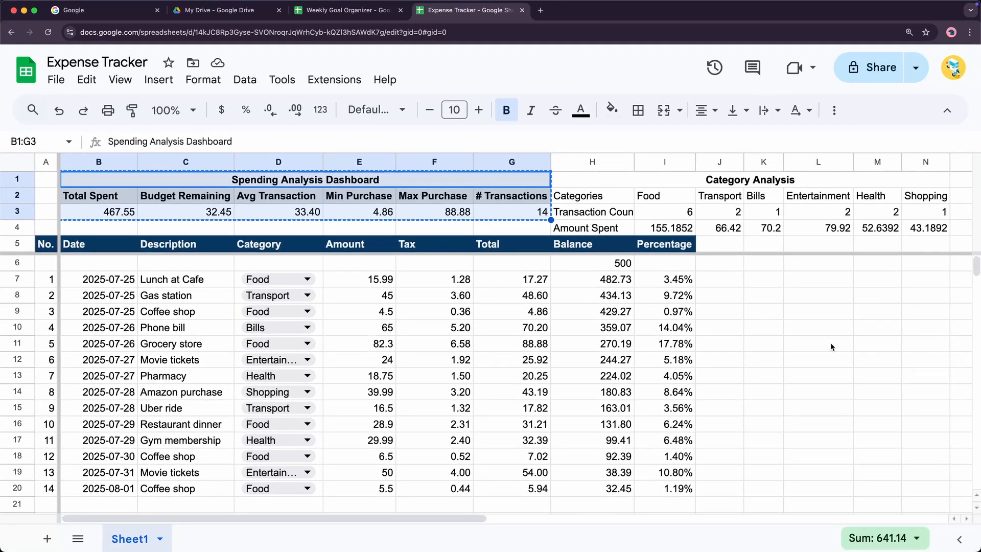
click(761, 286)
right_click(760, 286)
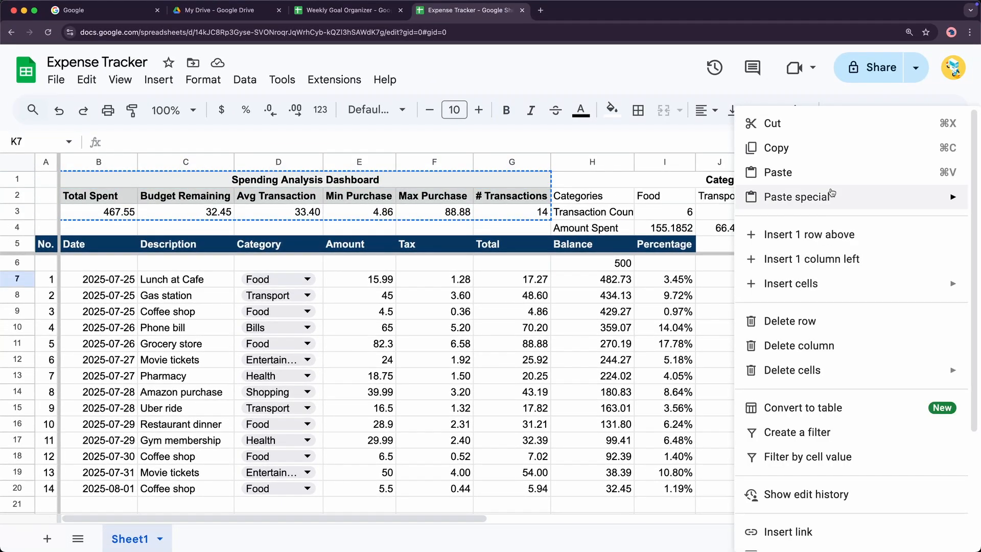
mouse_move(760, 200)
click(653, 338)
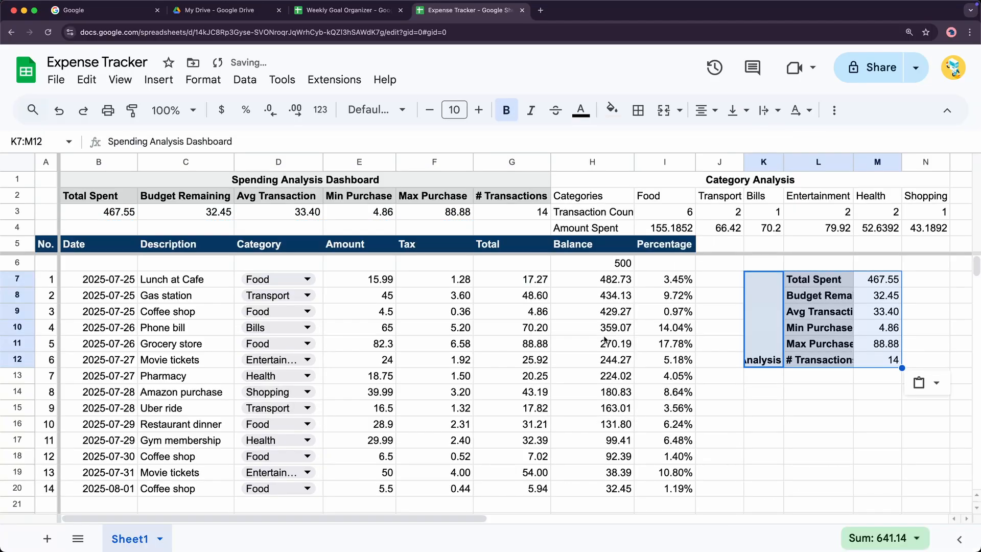
Unmerge the pasted Spending Analysis Dashboard title, move it up to K6, and merge it across K6:M6.
click(763, 358)
click(664, 110)
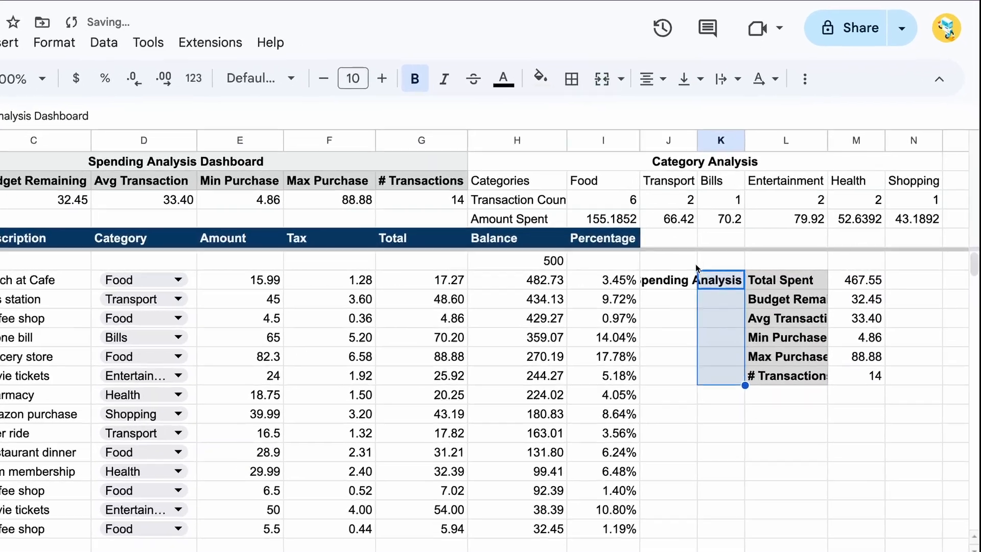
drag(703, 282, 750, 259)
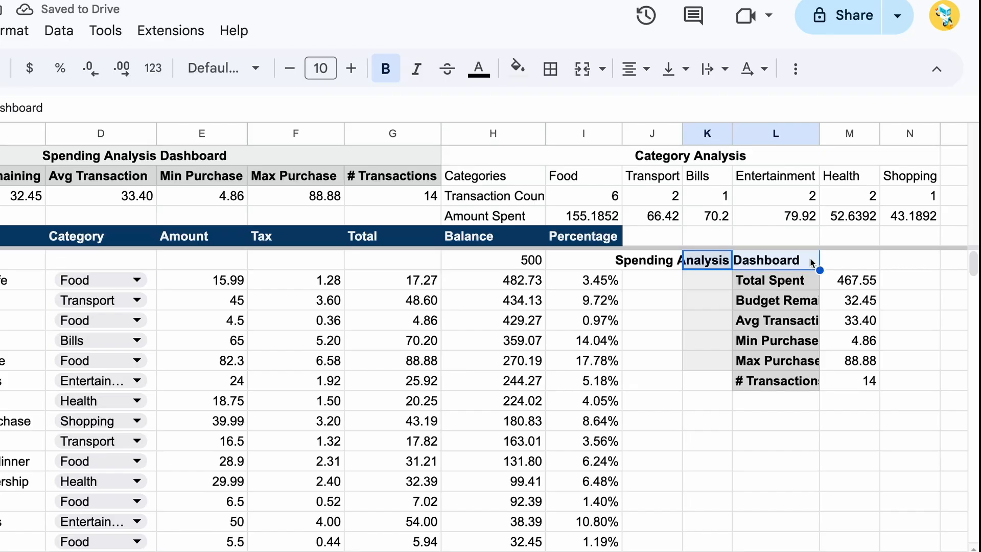
click(582, 68)
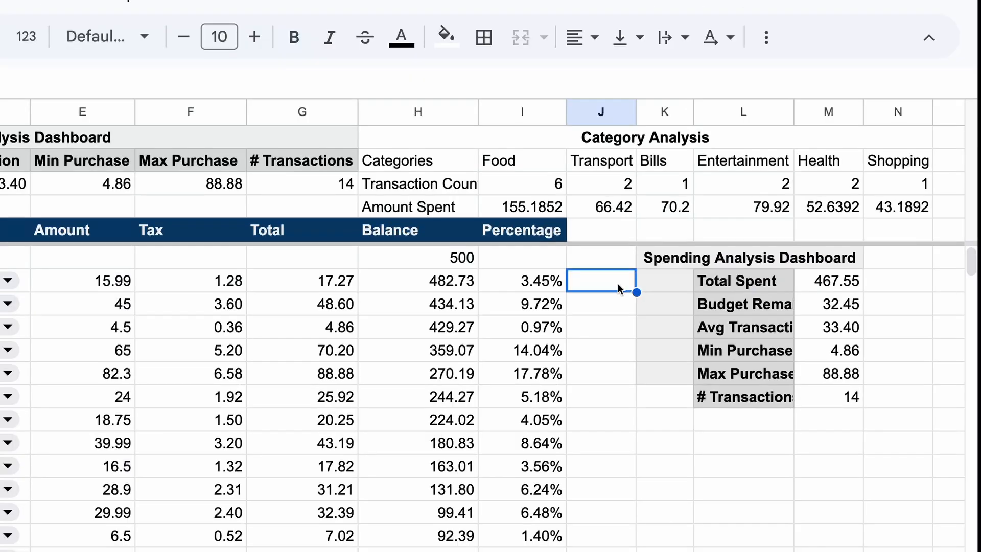
Remove the leftover grey fill from K7:K11 by pasting the blank, unformatted cell J7 over it.
key(ctrl+c)
drag(664, 280, 657, 378)
key(ctrl+v)
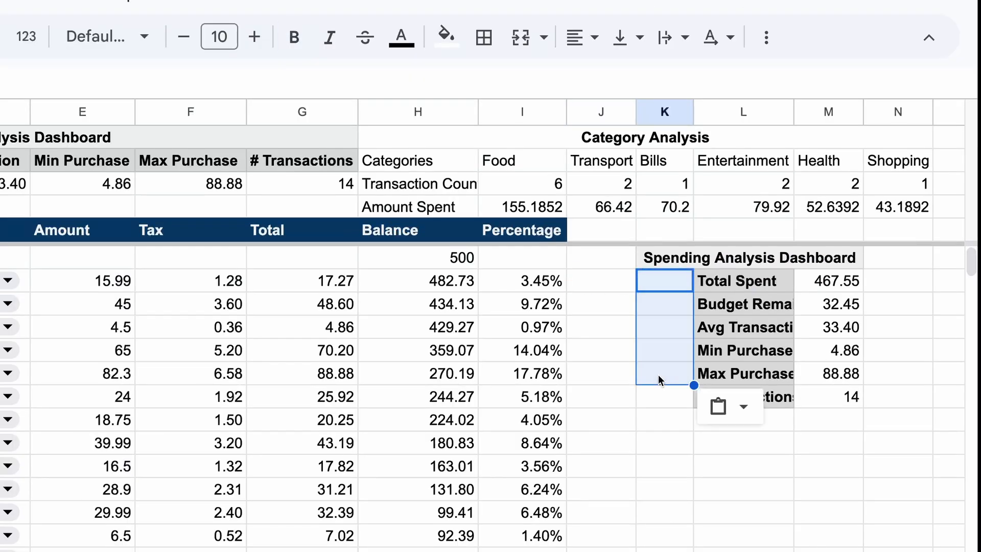
click(664, 419)
Make the category range absolute as $D$7:$D in the TRANSPOSE(UNIQUE) formula in I2.
scroll(658, 375, right, 3)
click(301, 161)
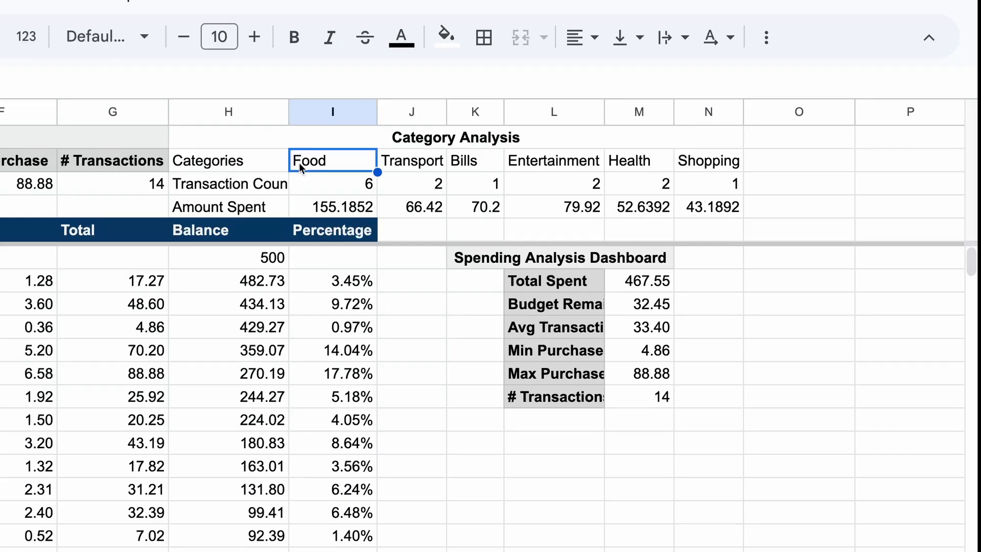
double_click(302, 161)
key(F4)
key(Return)
Copy the category analysis data H2:N4 and paste it transposed at O7.
drag(205, 161, 736, 212)
key(ctrl+c)
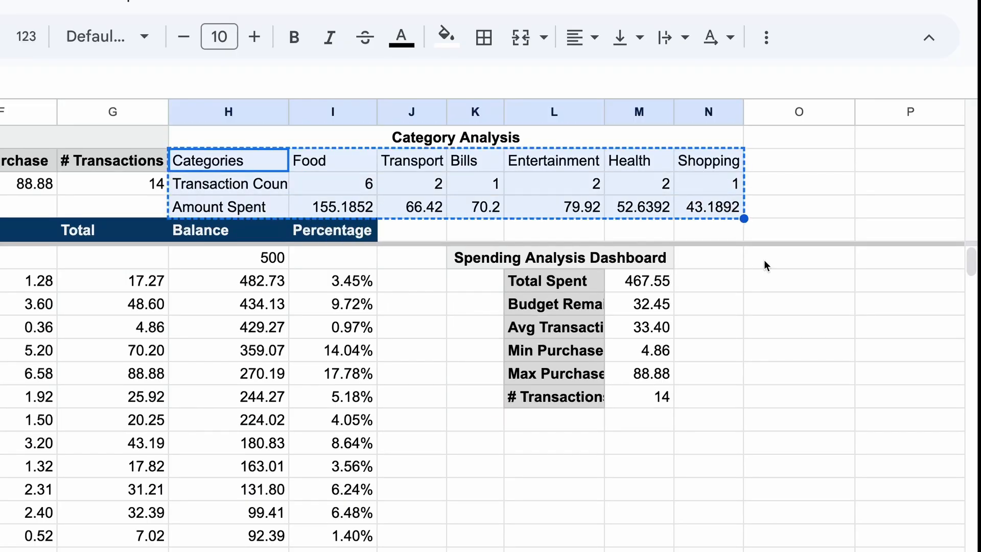
click(760, 280)
right_click(758, 278)
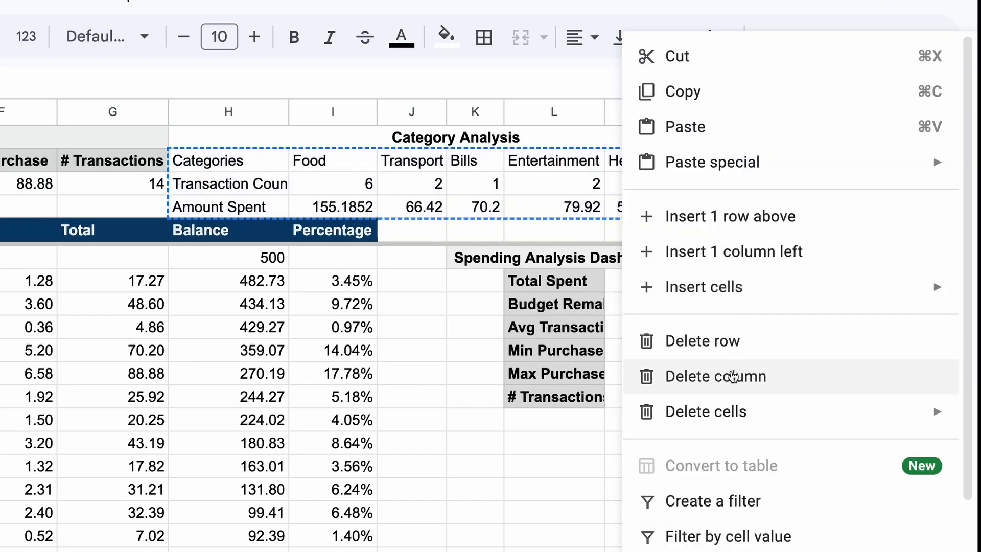
mouse_move(737, 182)
click(404, 366)
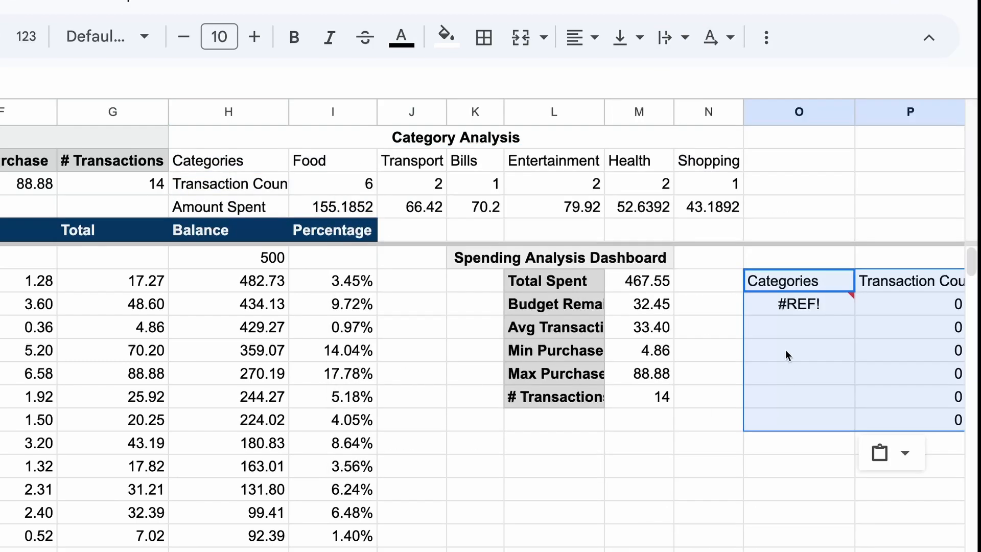
Remove the TRANSPOSE function from the formula in O8 so that only the UNIQUE($D$7:$D) part remains.
double_click(785, 302)
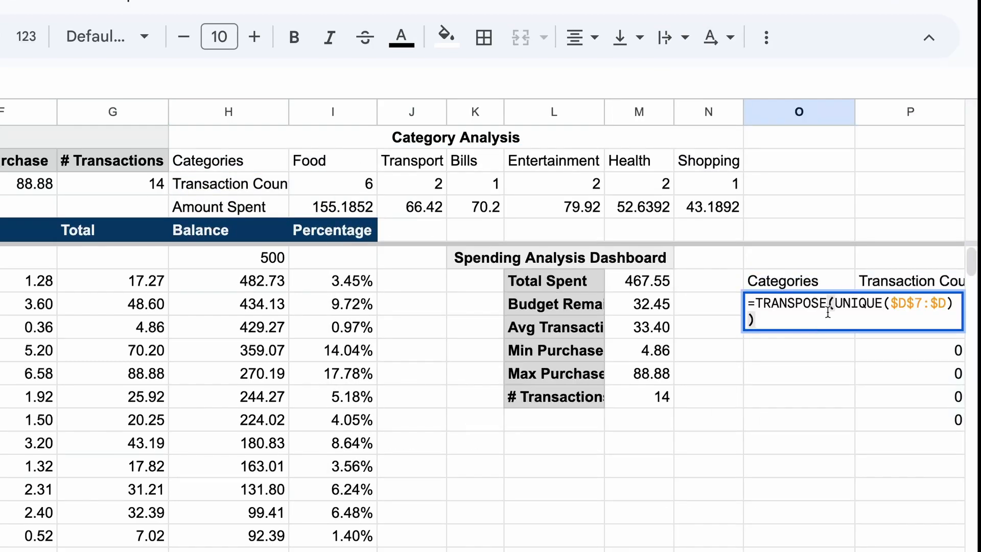
drag(833, 302, 755, 302)
key(BackSpace)
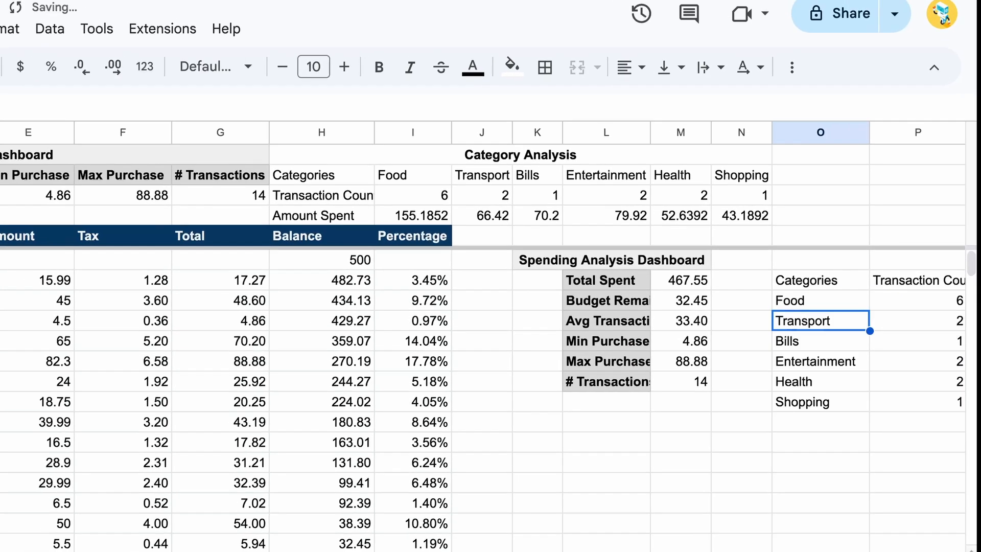
key(Return)
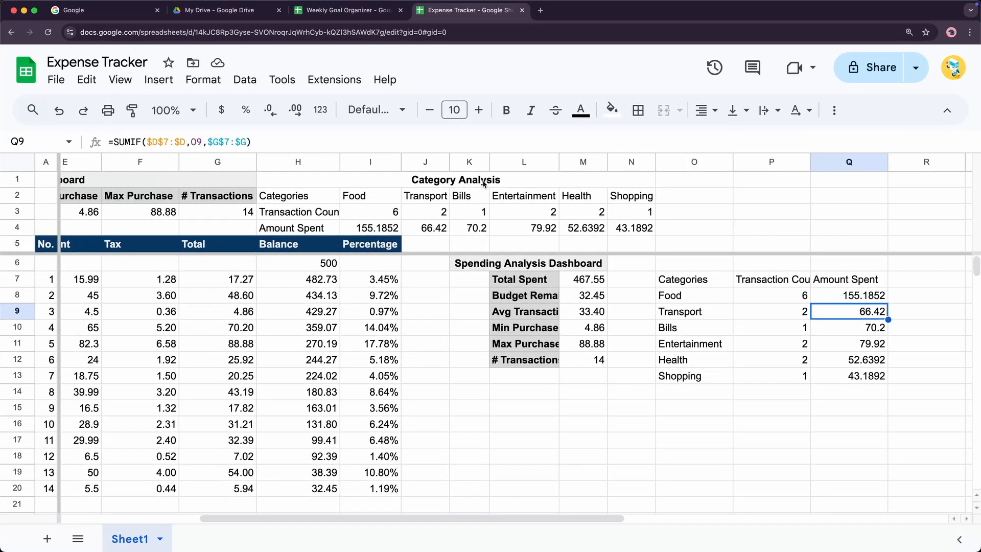
Copy the Category Analysis title into cell O6 above the transposed category table.
click(594, 168)
key(ctrl+c)
double_click(683, 262)
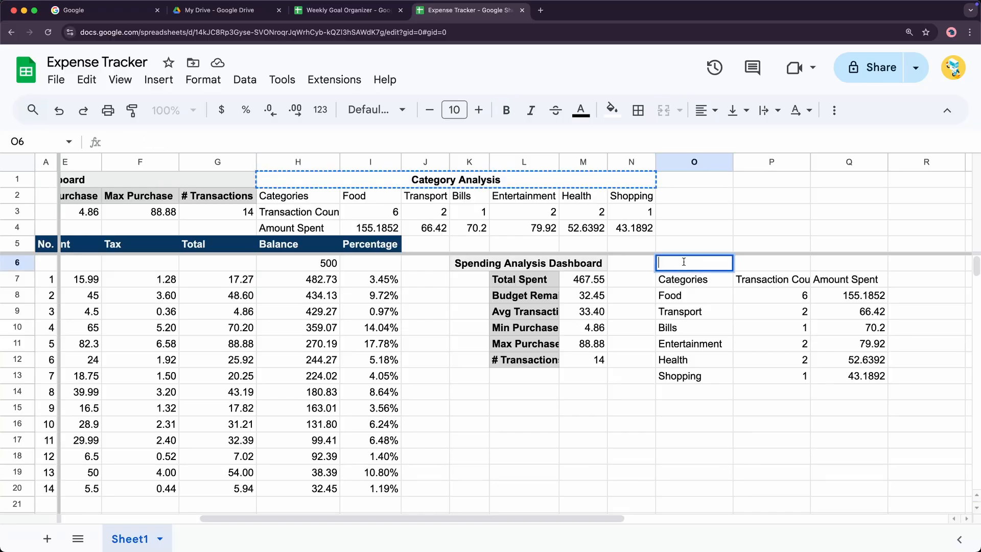
key(ctrl+v)
click(766, 376)
Merge the Category Analysis title across O6:Q6 and copy its formatting onto the Spending Analysis Dashboard title.
drag(684, 263, 801, 262)
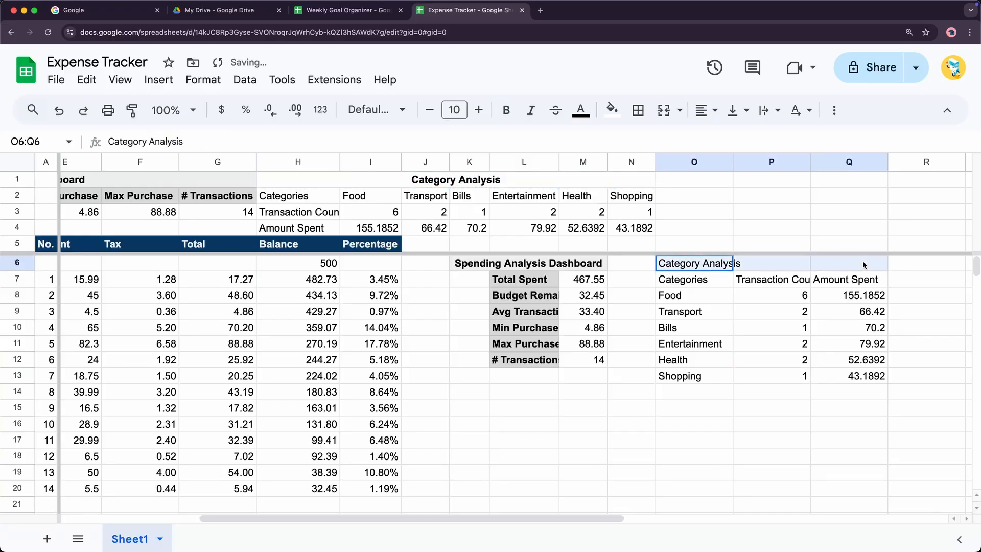
click(663, 110)
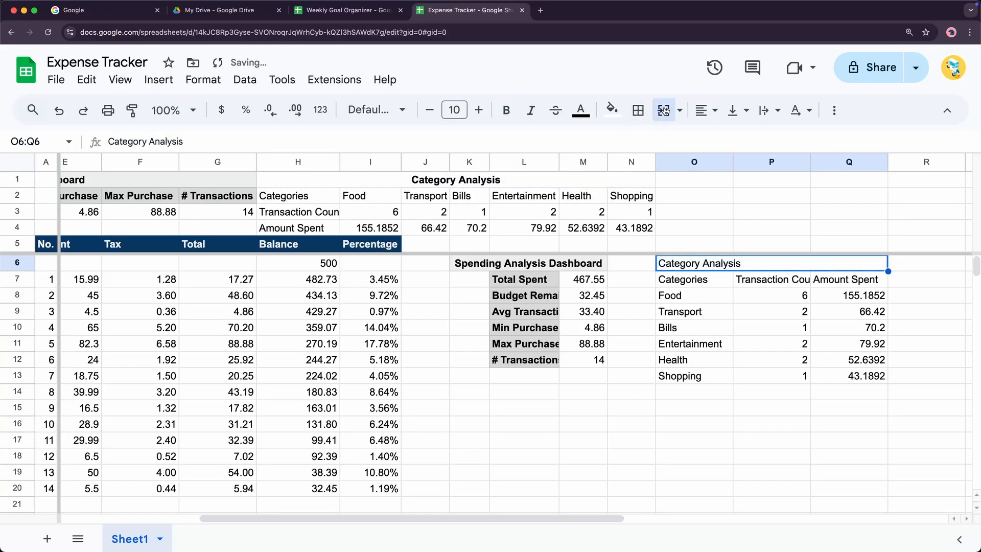
click(132, 110)
click(520, 262)
Move the dashboard labels and values from L7:M12 to start at K7, and widen column K to fit the labels.
mouse_move(526, 280)
mouse_down()
mouse_move(531, 343)
mouse_move(600, 360)
mouse_up()
key(ctrl+x)
click(472, 281)
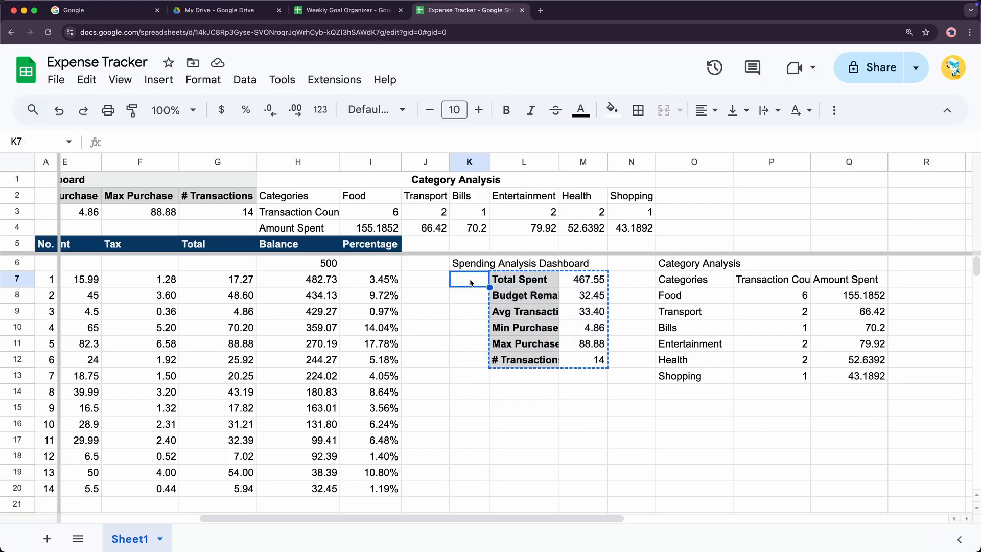
key(ctrl+v)
drag(489, 162, 557, 185)
click(589, 376)
Delete rows 1 to 4 containing the original horizontal dashboard and category analysis.
click(17, 210)
drag(16, 227, 15, 180)
right_click(16, 180)
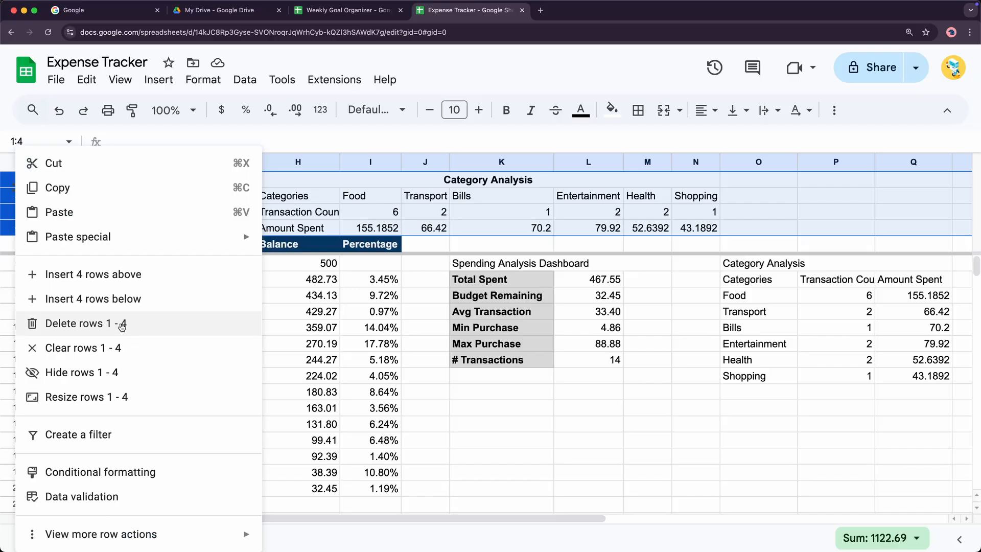
click(123, 323)
click(552, 407)
click(46, 161)
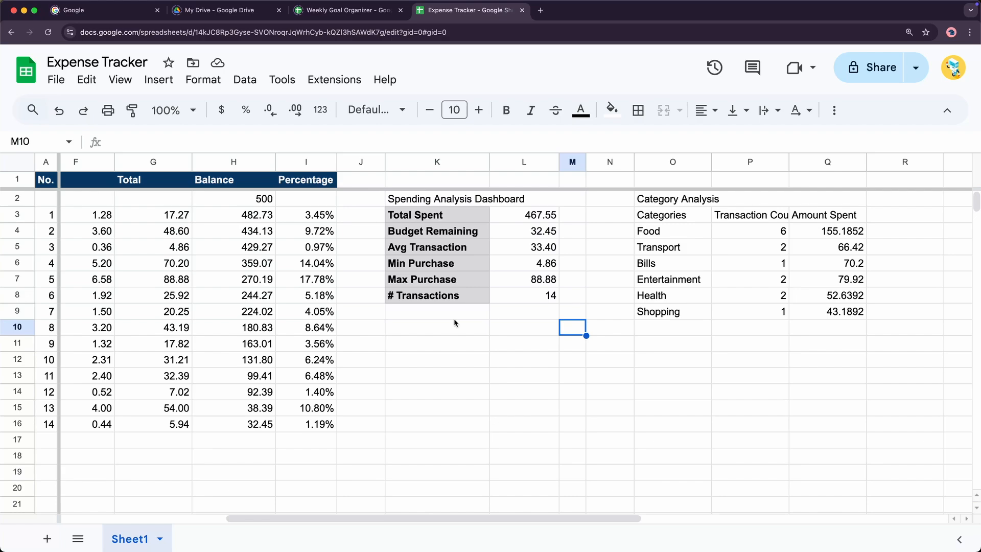
Clear all formatting from the dashboard labels in K3:K8 and extend the selection to K3:L8.
click(439, 215)
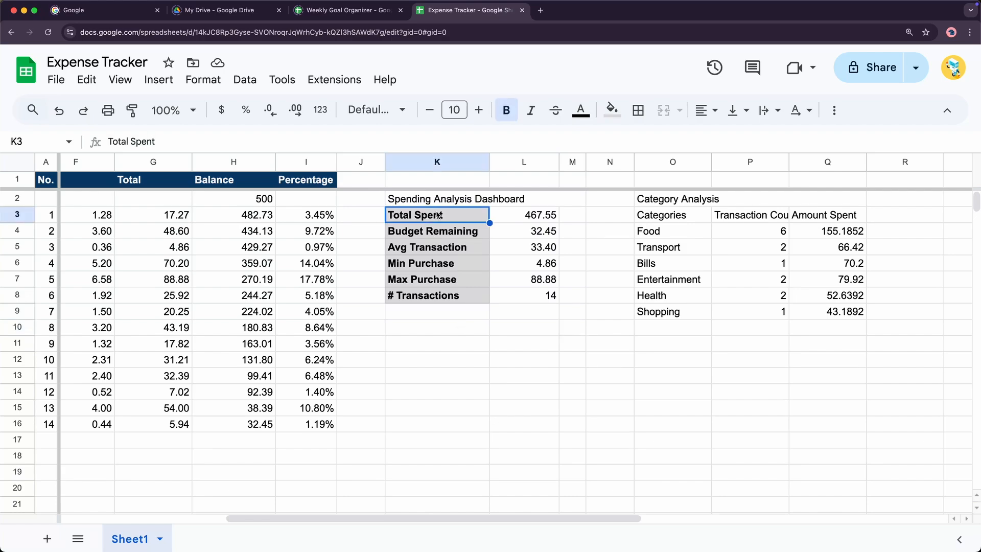
key(super+shift+Down)
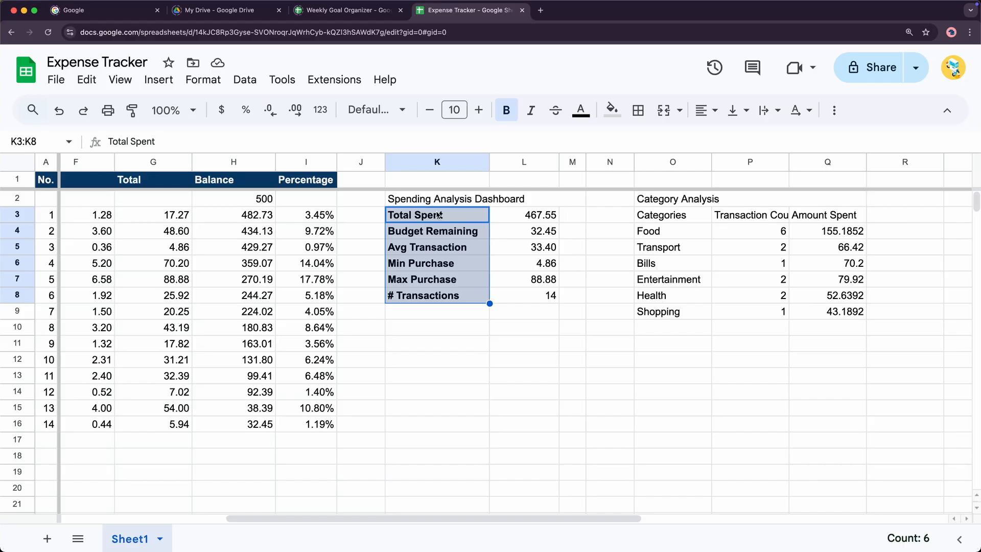
key(super+backslash)
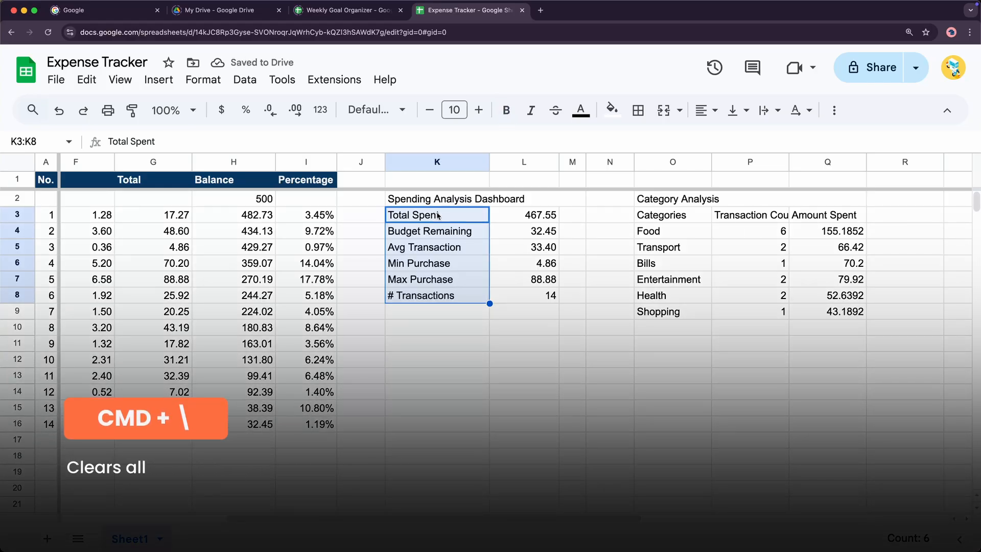
key(shift+Right)
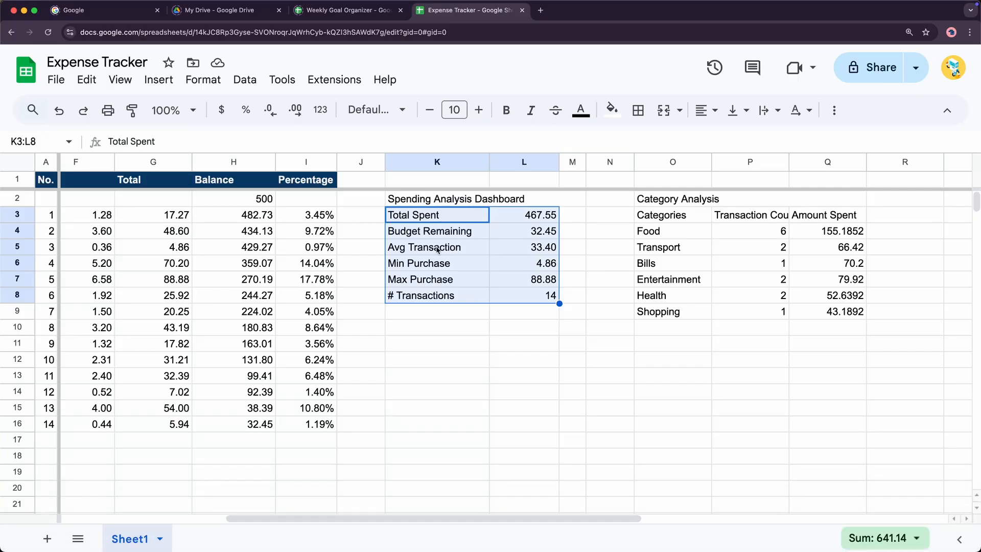
Move the dashboard labels and values from K3:L8 down to start at K5.
key(super+x)
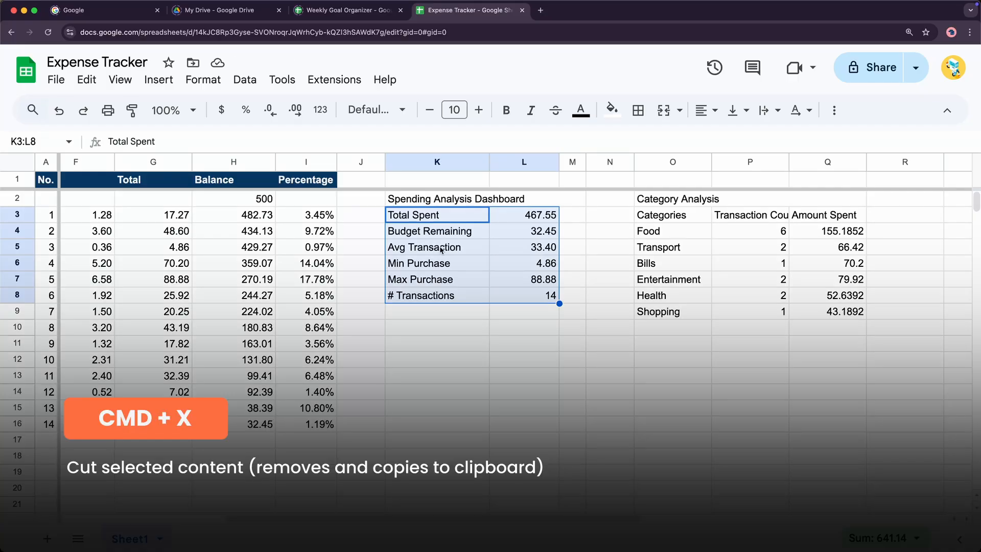
click(440, 249)
key(super+v)
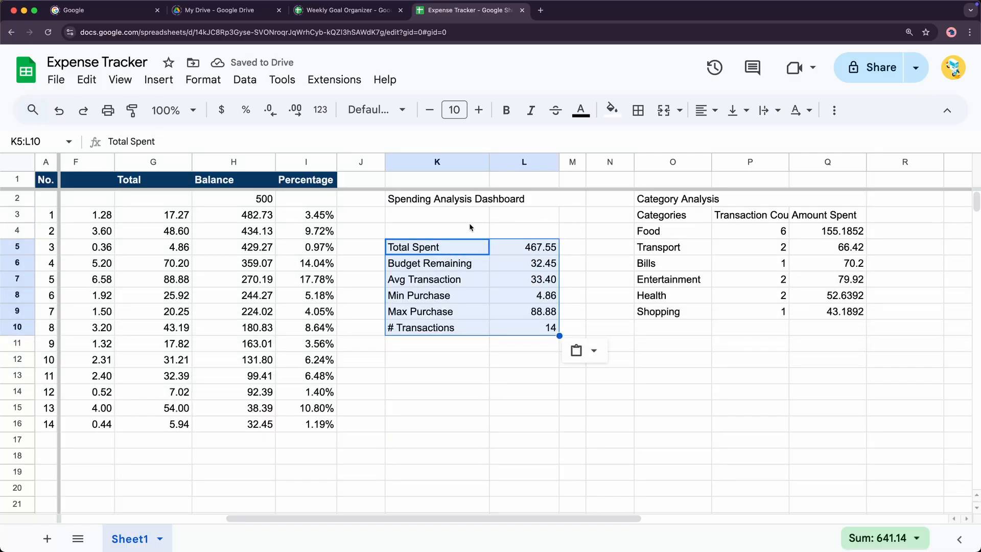
Enter the label "Budget Warning %" in K3 with 80% in L3, and the label "Budget Status" in K4.
click(454, 219)
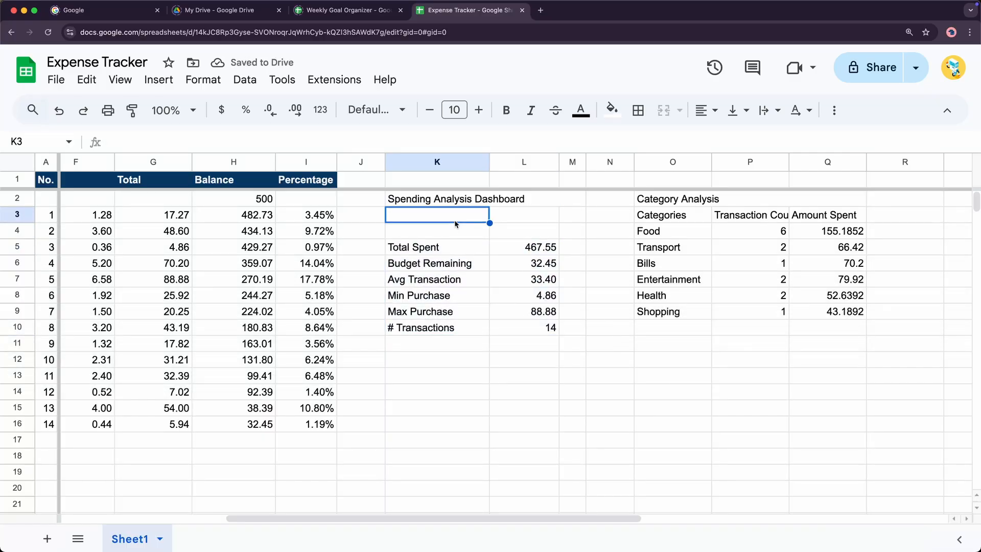
text(Budget Warning %)
key(Tab)
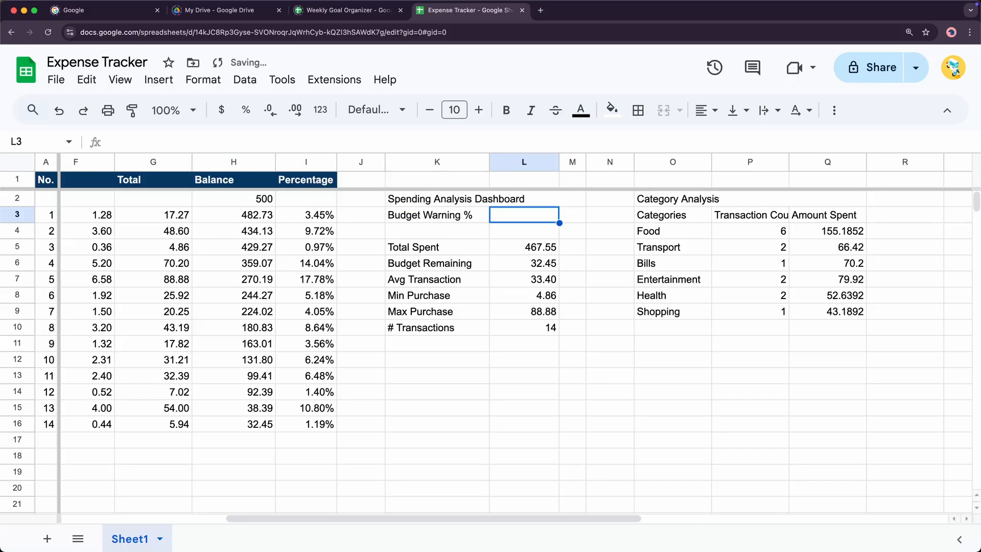
text(80)
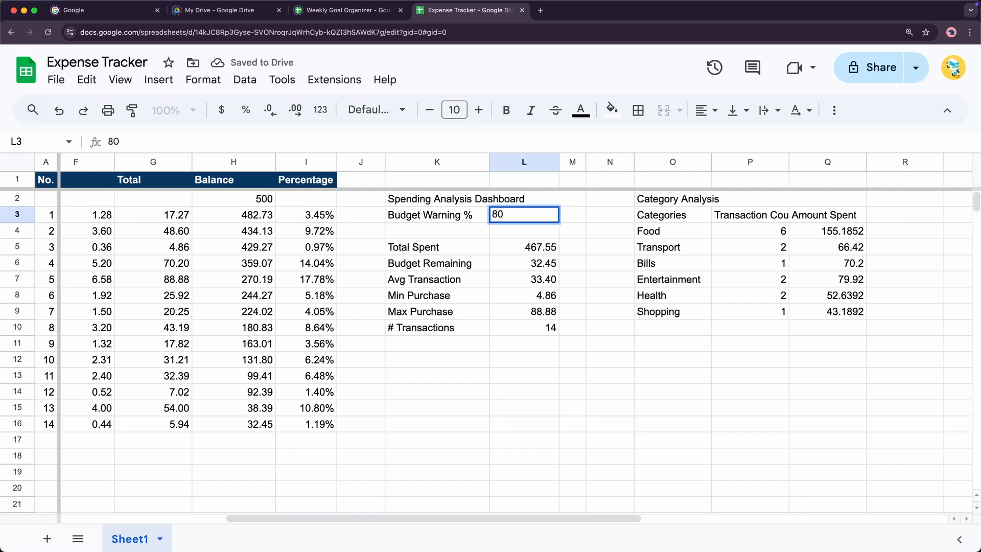
text(%)
key(Return)
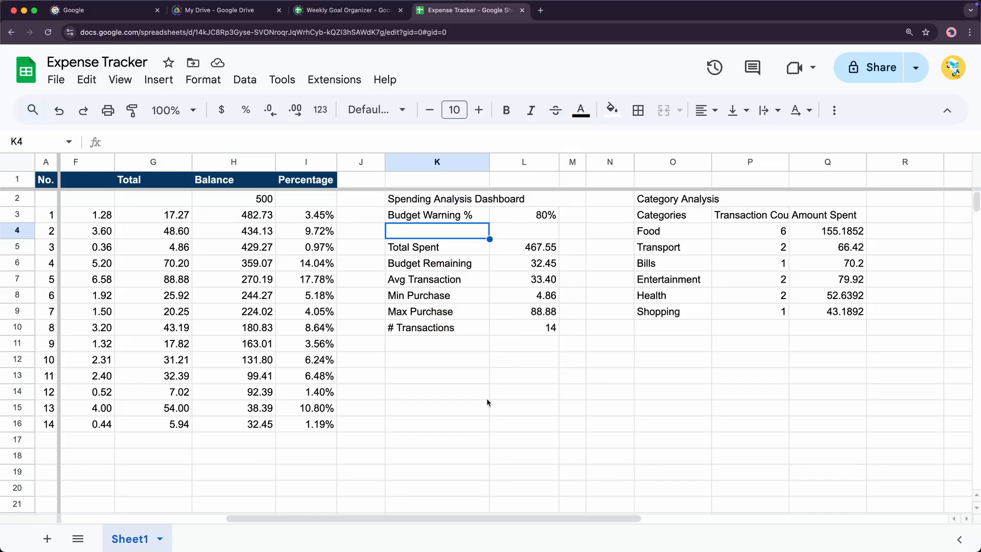
text(Budget)
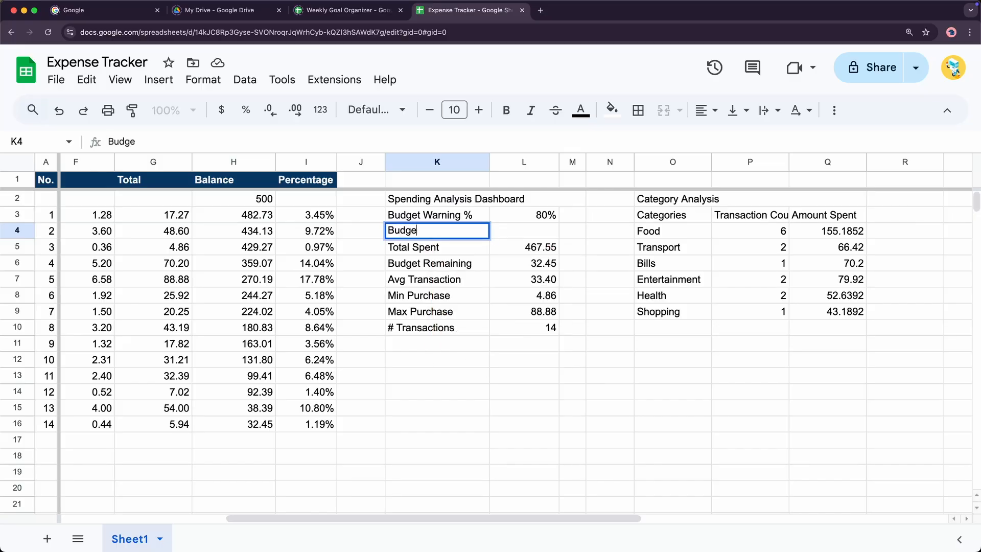
text( Status)
key(Tab)
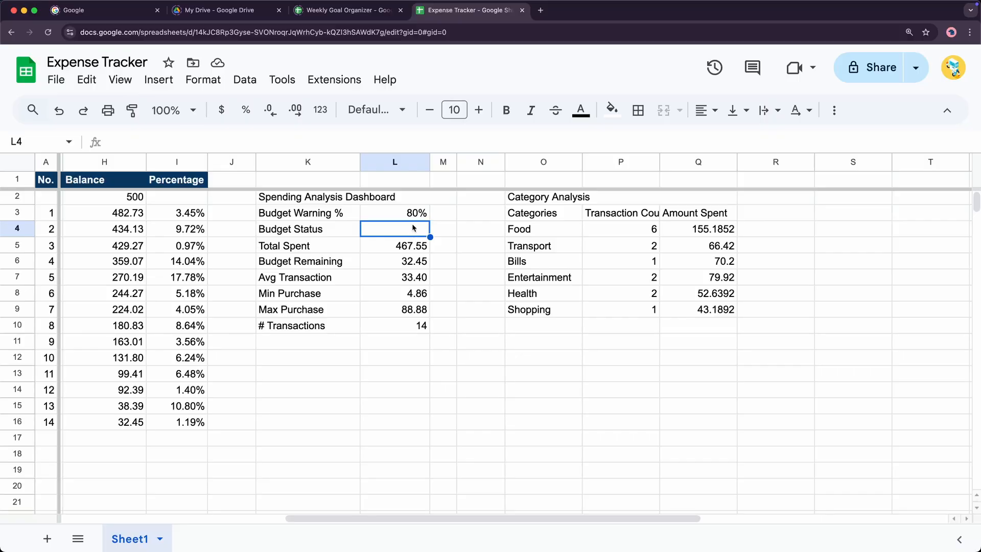
Enter the formula =IF(H2>400,"HIGH BUDGET", "LOW BUDGET") in L1 as a trial budget check.
click(399, 186)
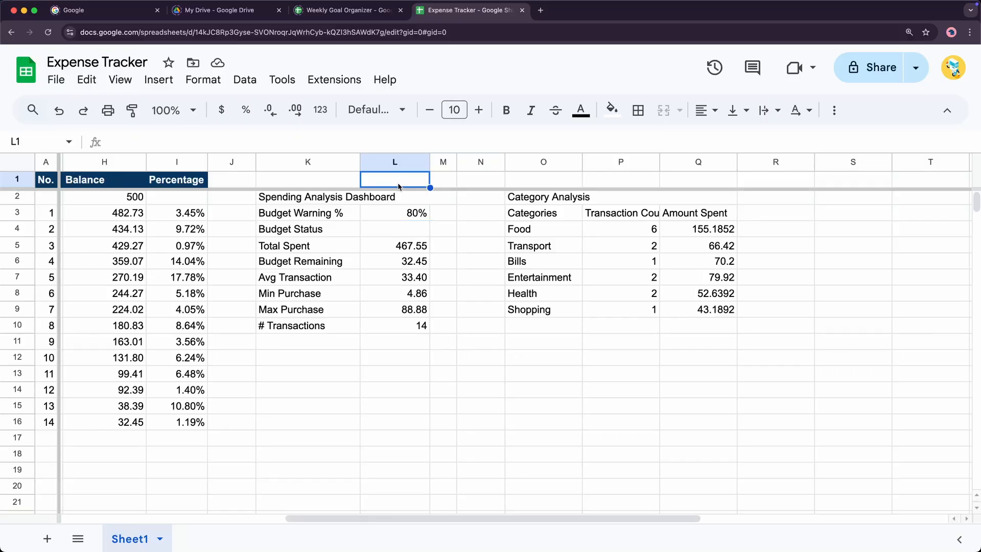
text(=)
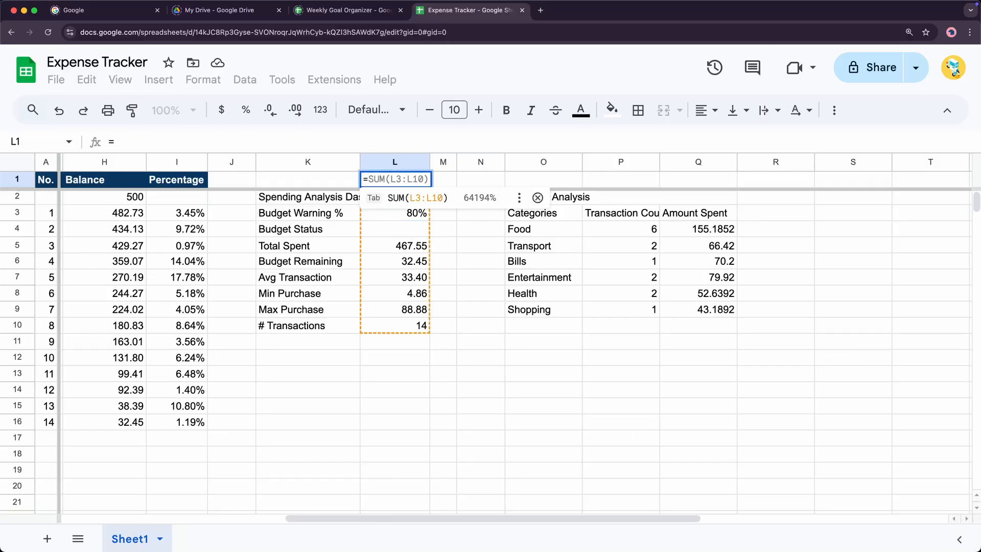
text(IF()
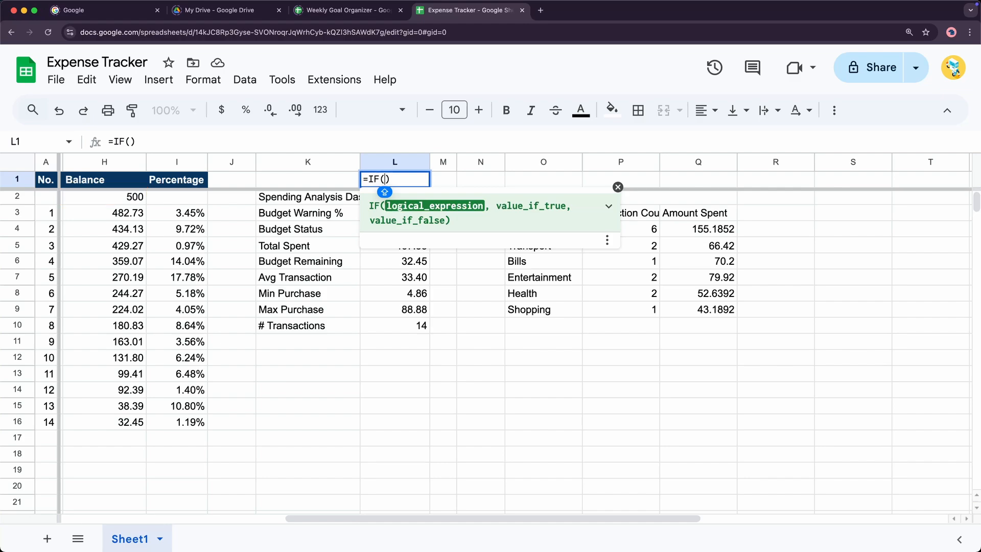
text(H2>)
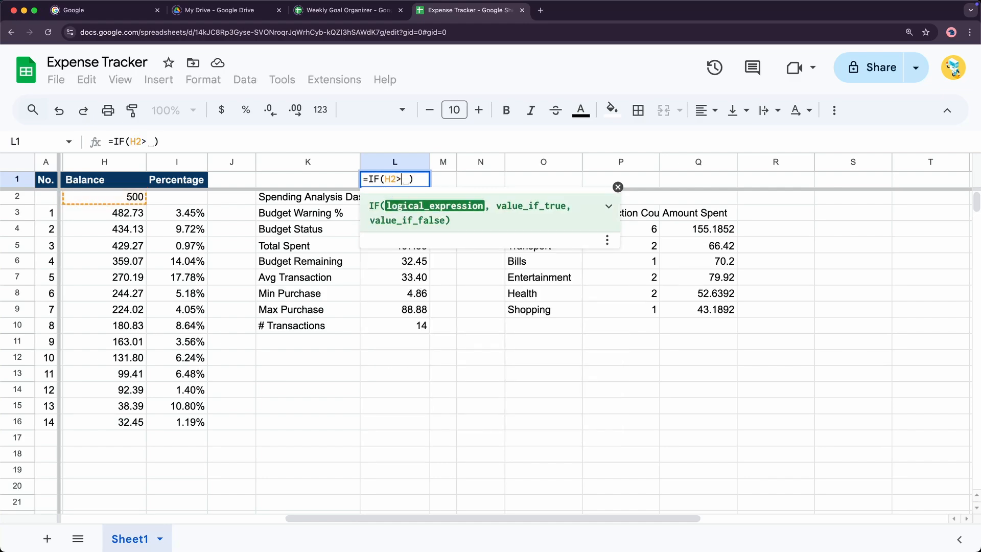
text(400)
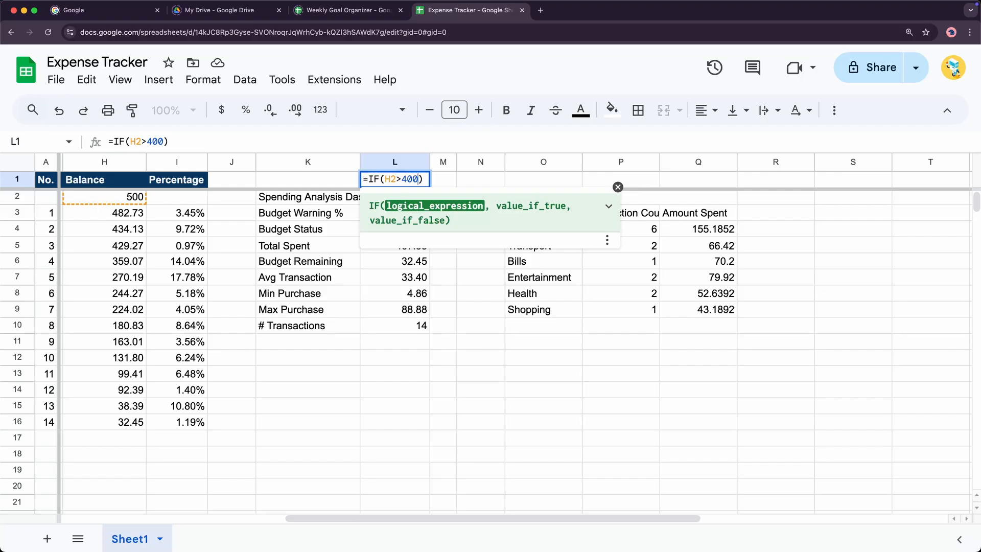
text(,)
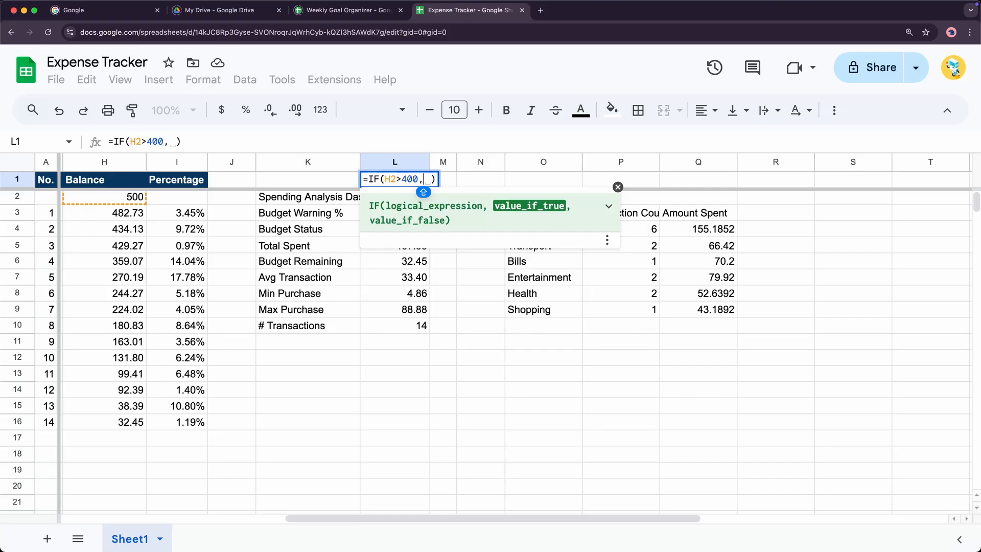
key(BackSpace)
text(":)
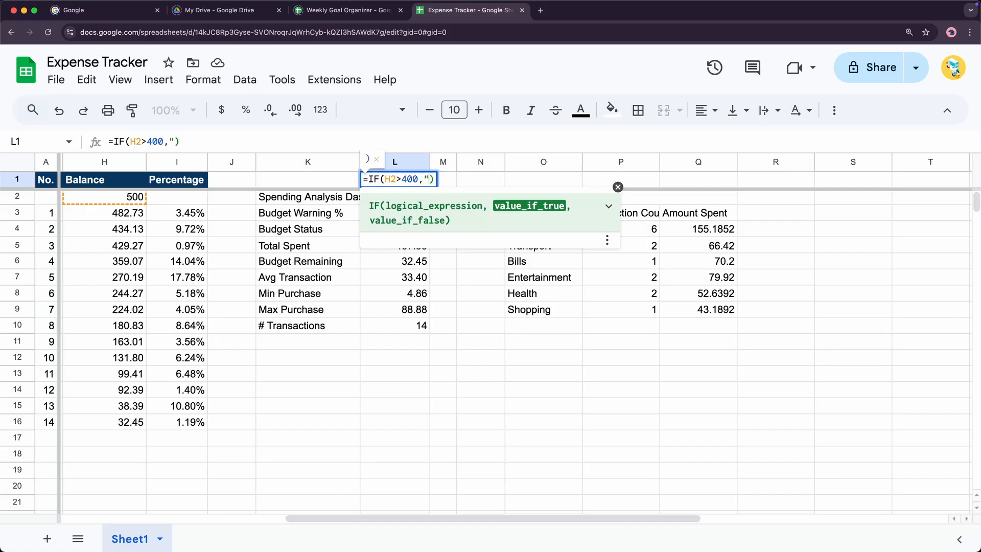
key(BackSpace)
text(HIGH)
text( BUDG)
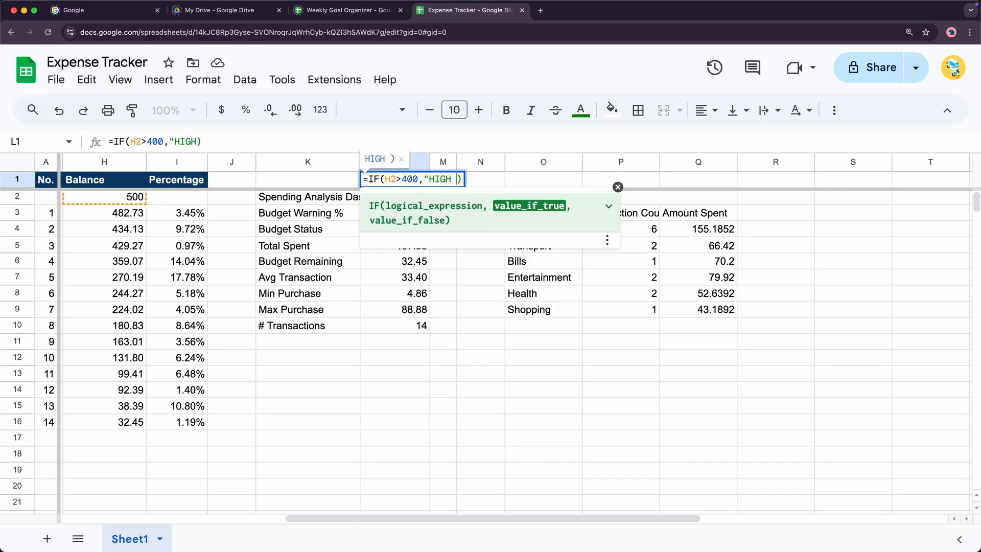
text(ET")
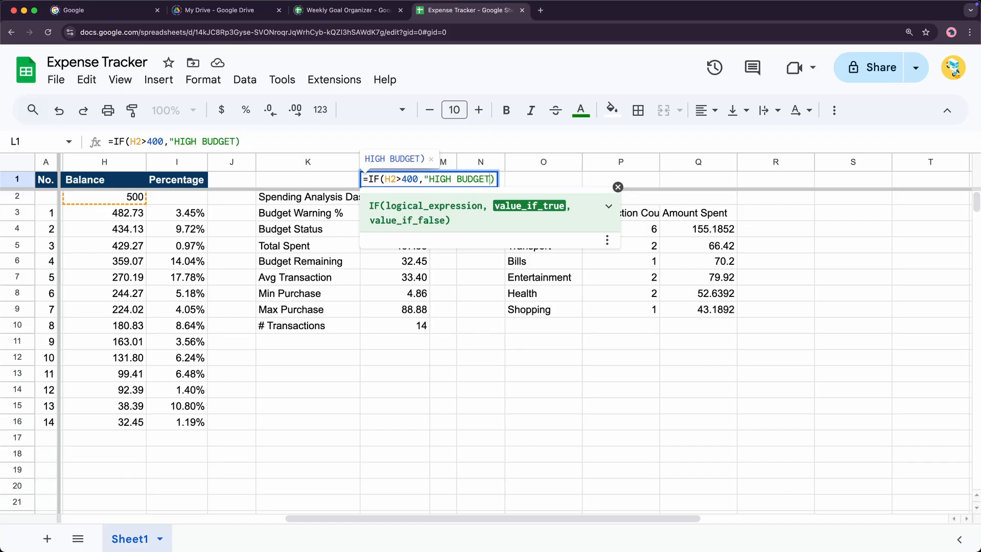
text(,)
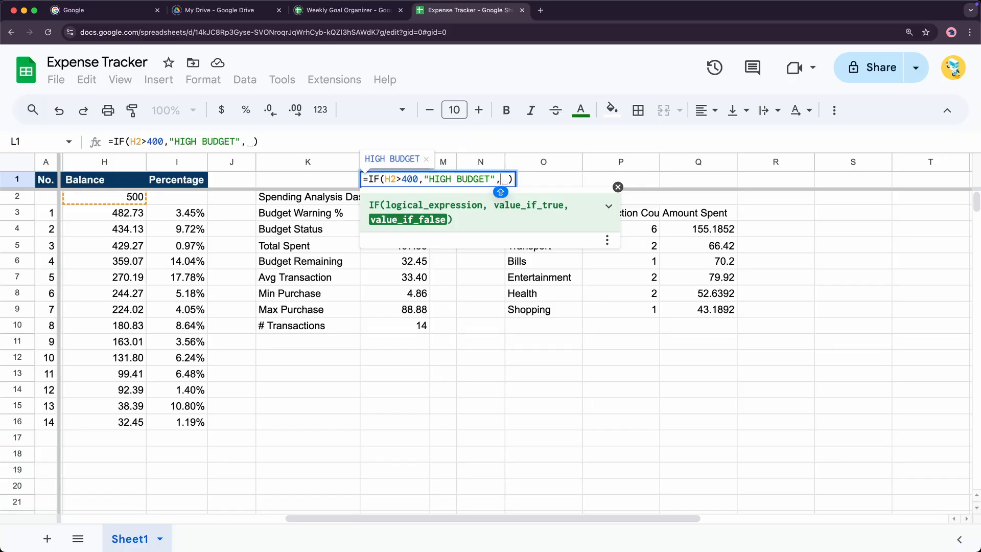
text("")
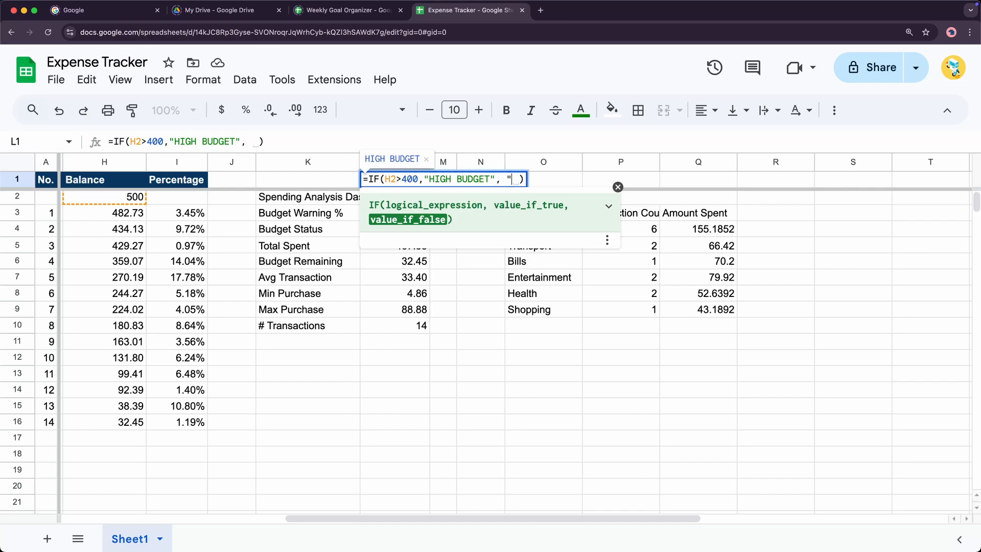
key(Left)
text(LOW BUDGET)
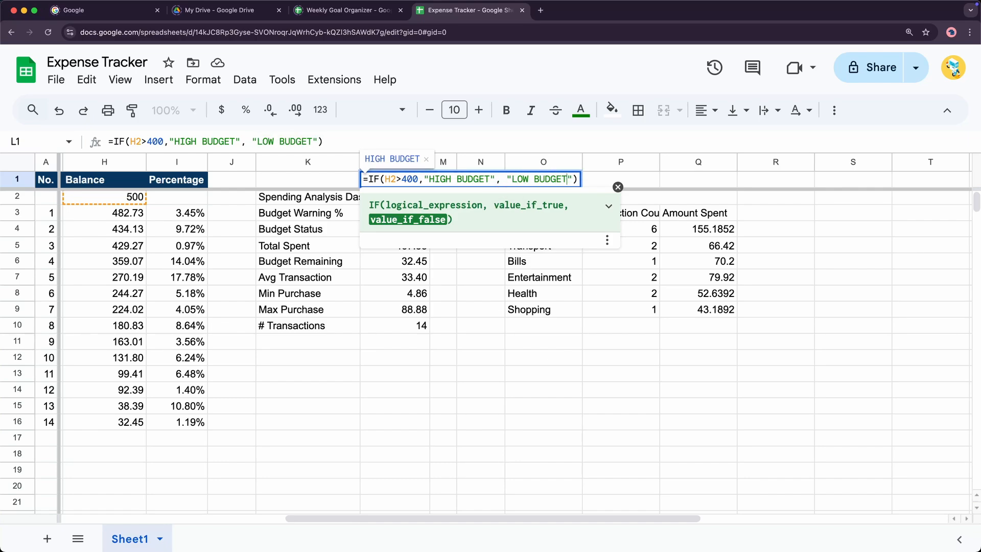
key(Return)
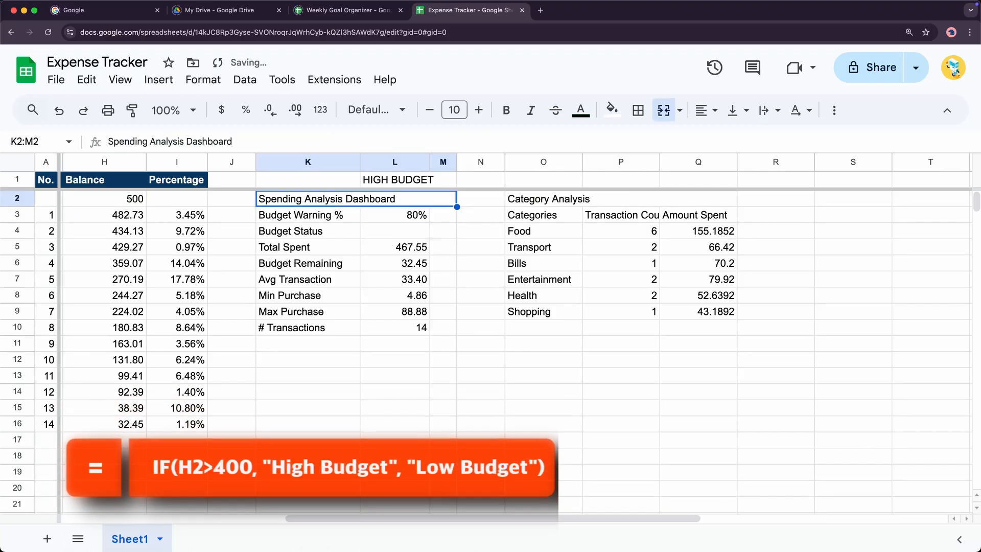
click(412, 180)
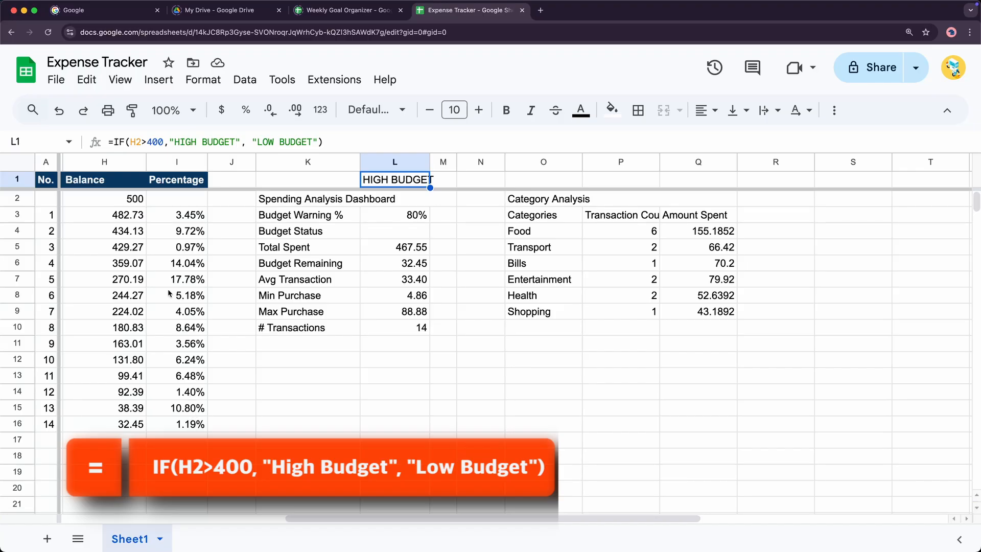
Test the L1 formula with starting balances of 400 and 300 in H2, and restore the balance to 500.
click(135, 201)
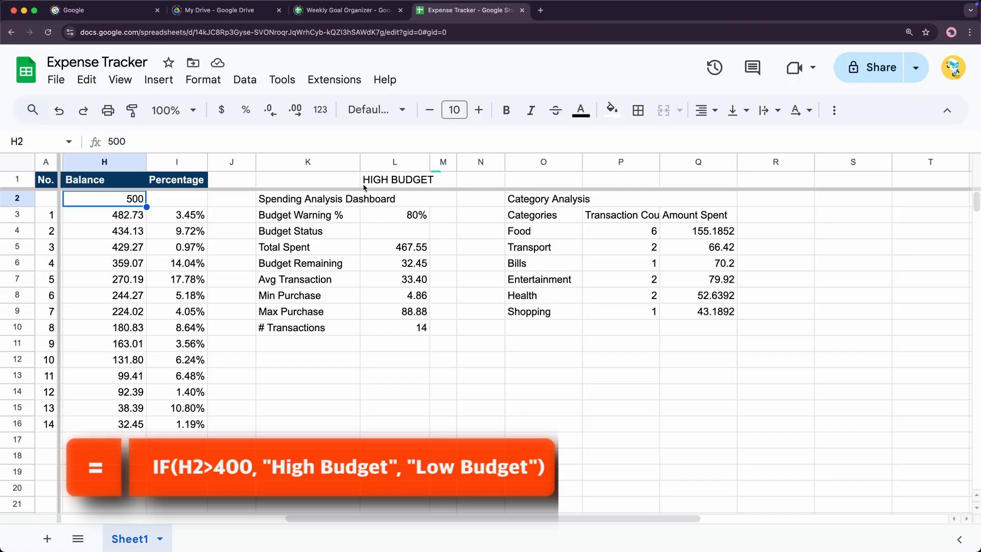
text(40)
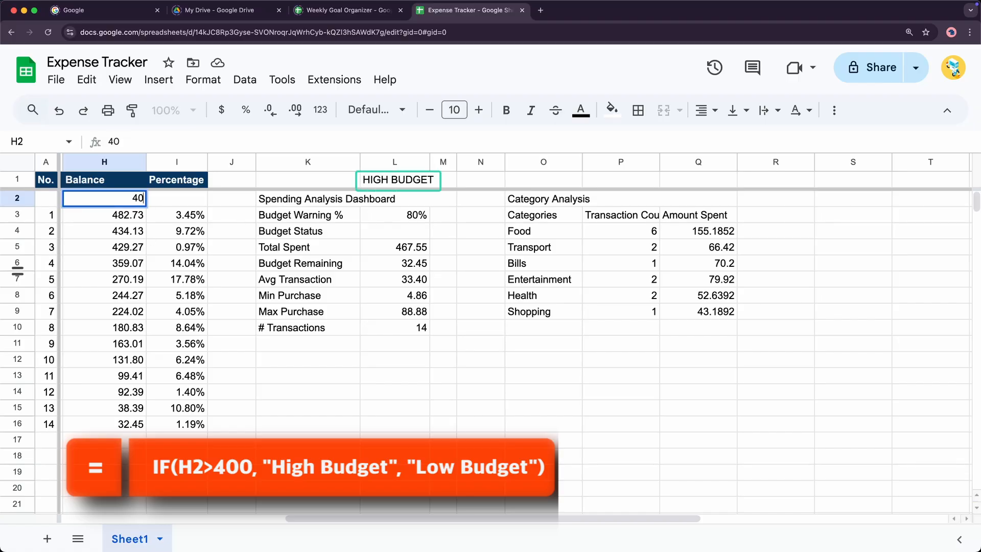
text(0)
key(Return)
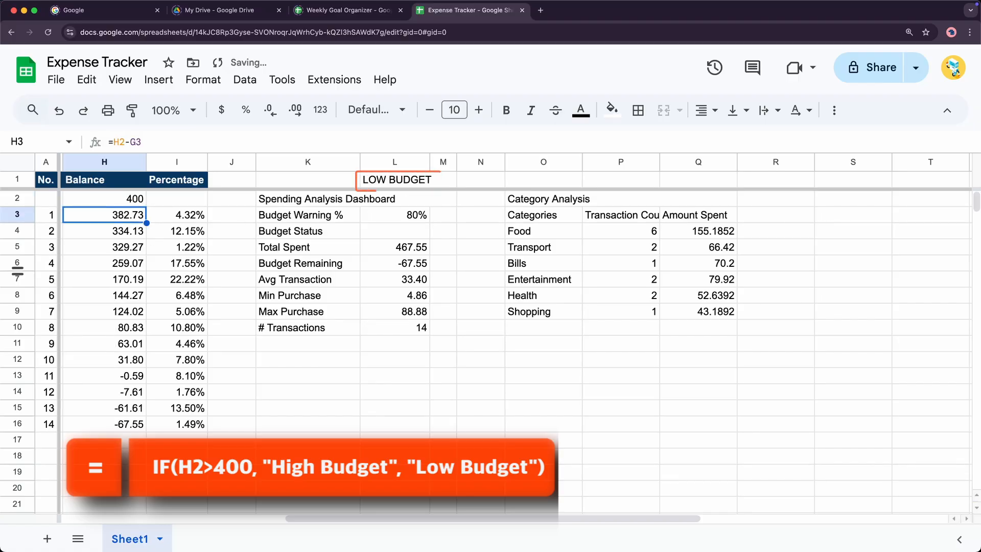
click(92, 204)
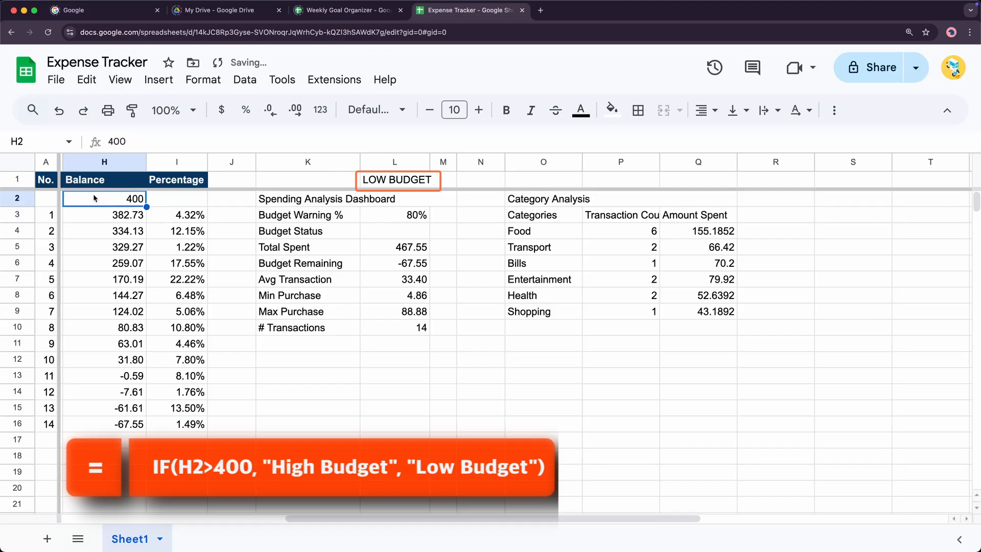
text(300)
key(Return)
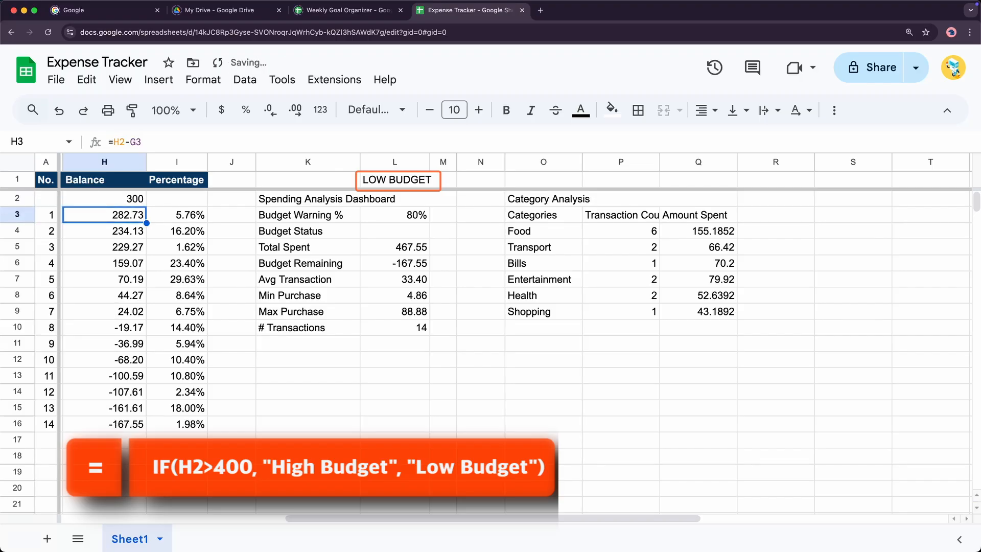
click(94, 197)
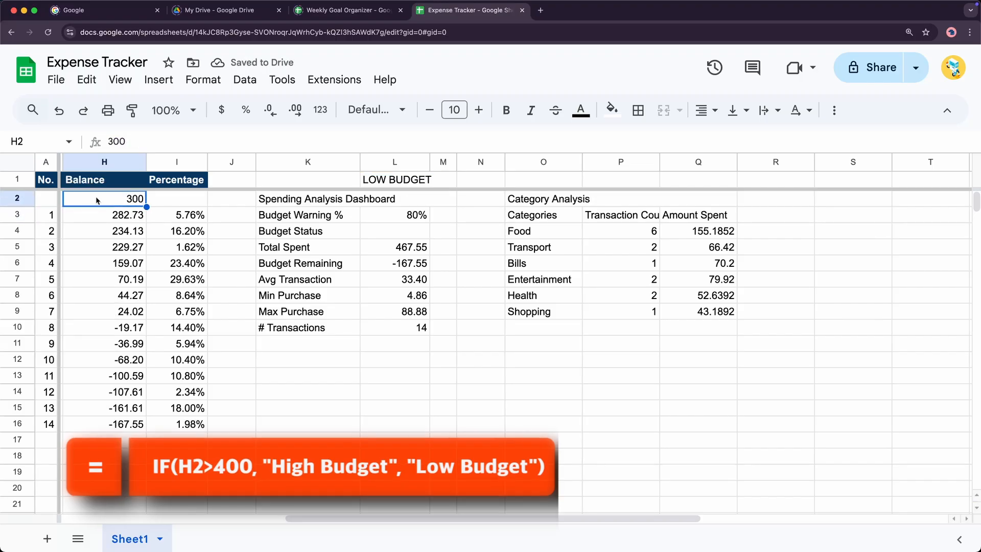
text(500)
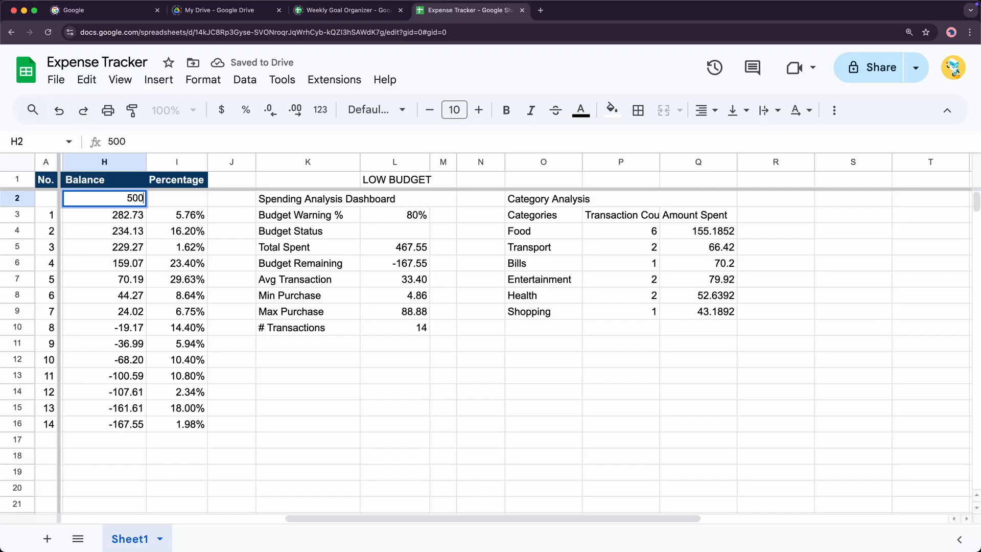
key(Return)
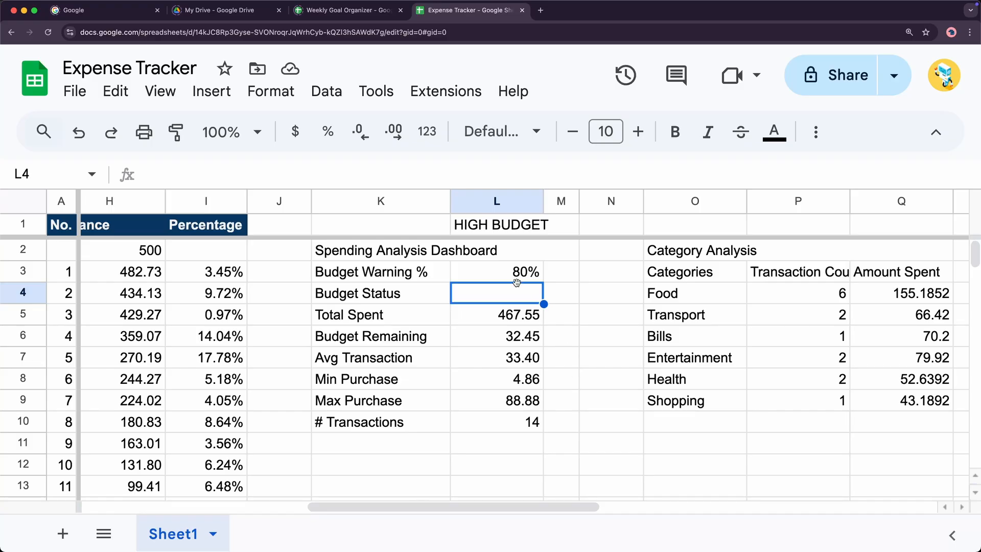
Begin an IF formula in L4 for the budget status with the condition L5>L3*H2.
click(499, 231)
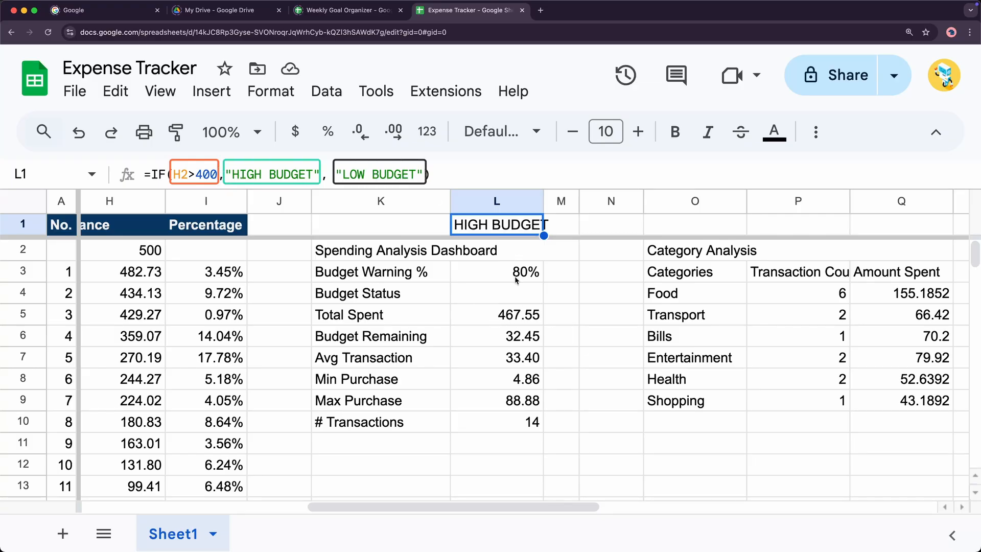
click(508, 292)
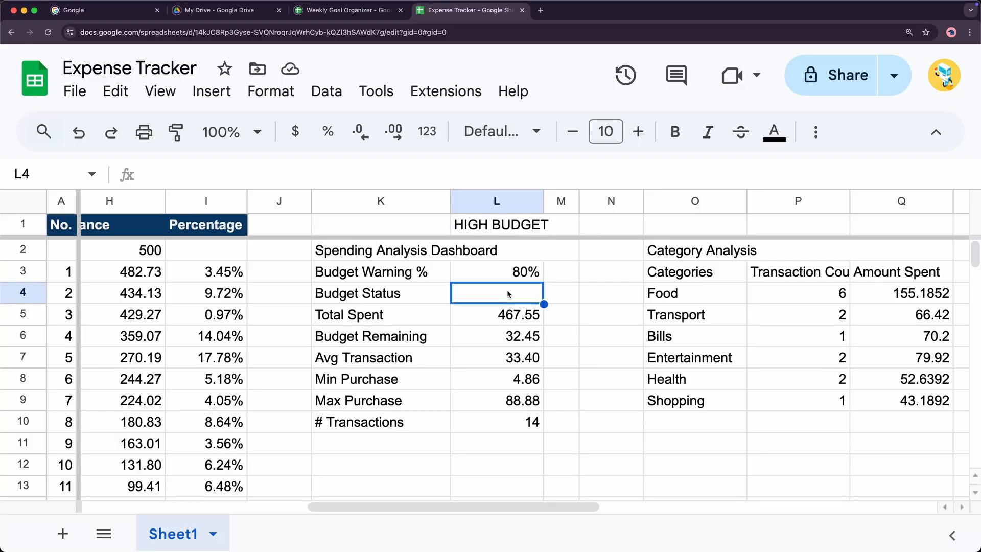
text(=IF)
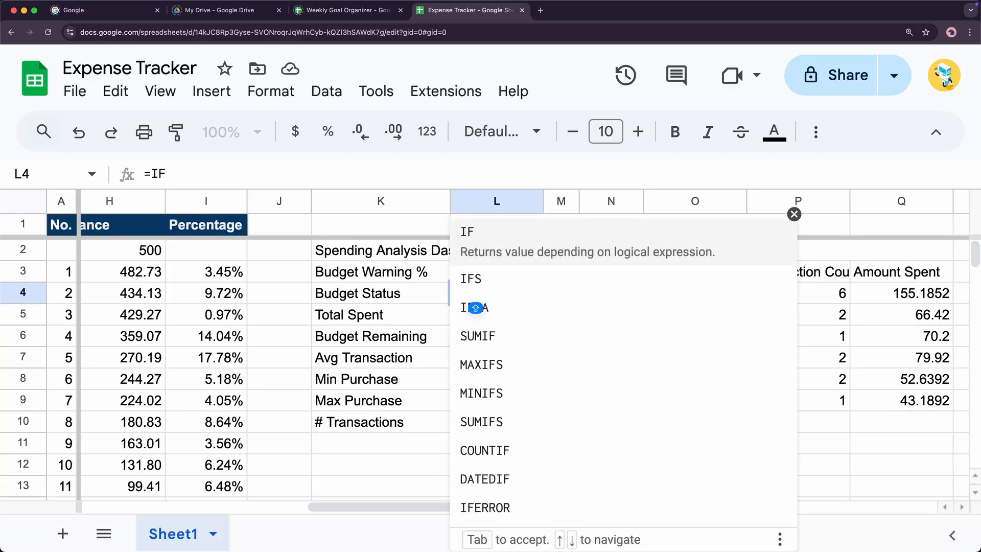
key(Tab)
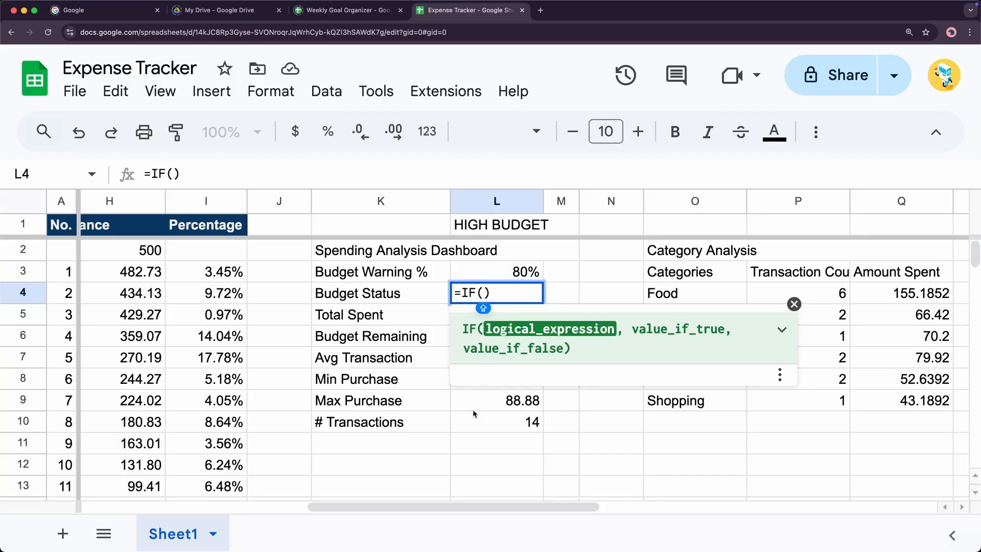
text(L5> )
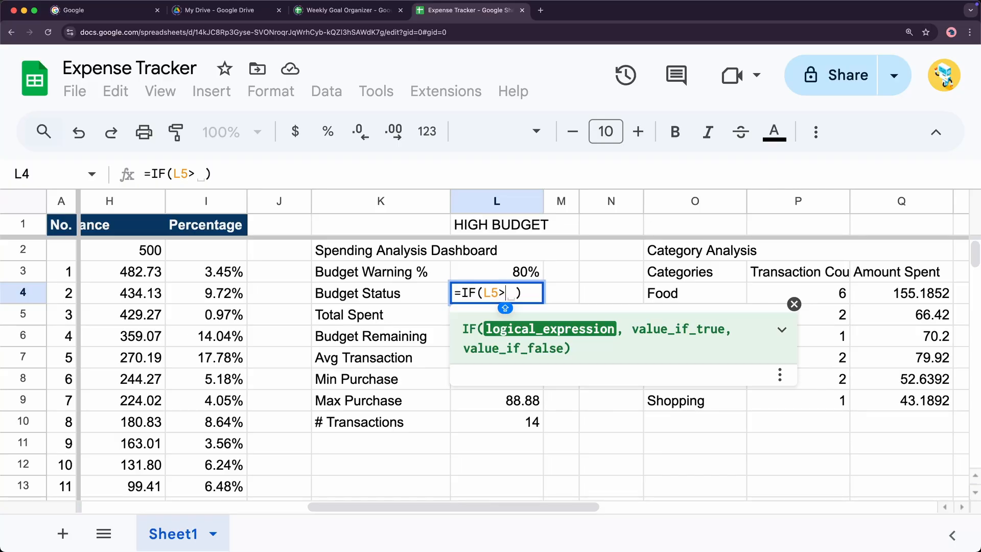
text(L3)
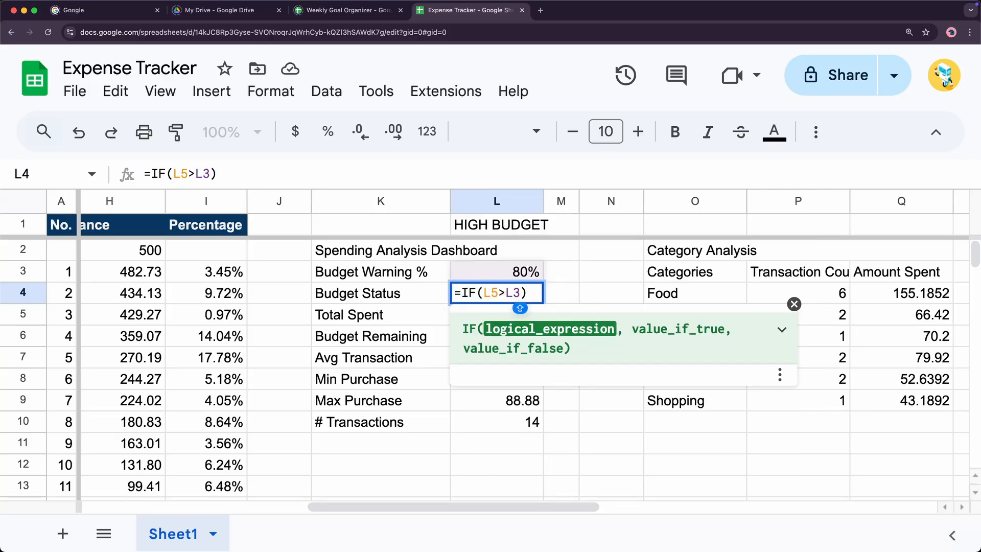
text(*)
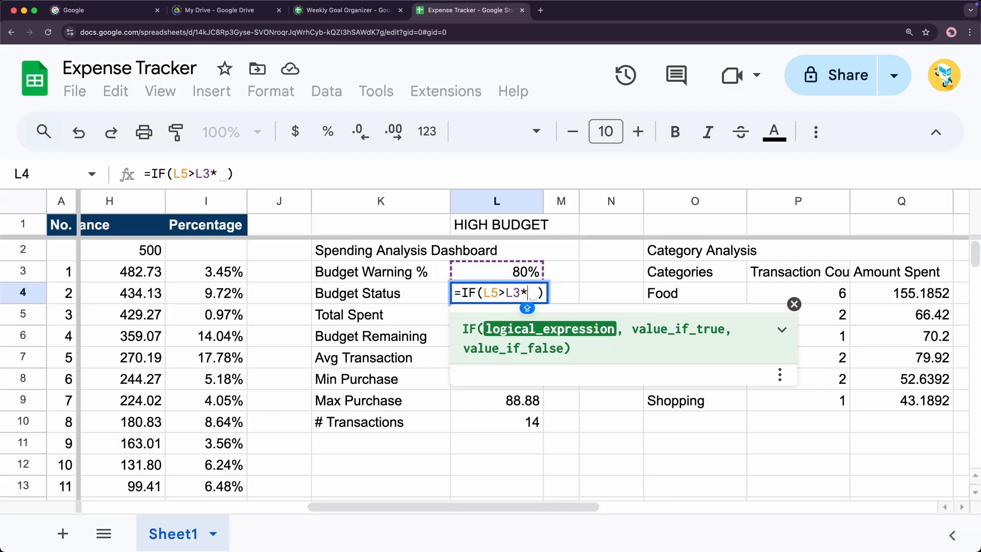
text(H)
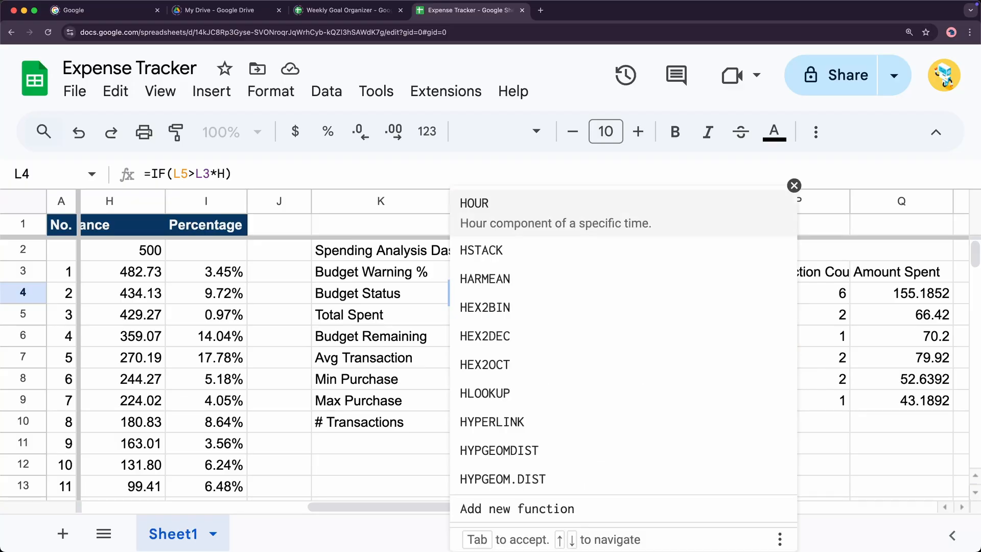
text(2)
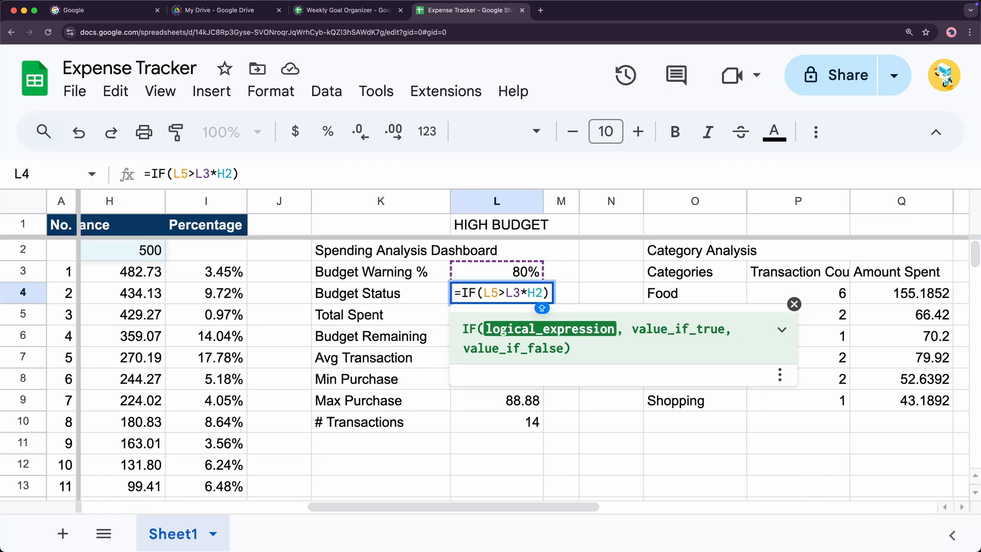
text(,)
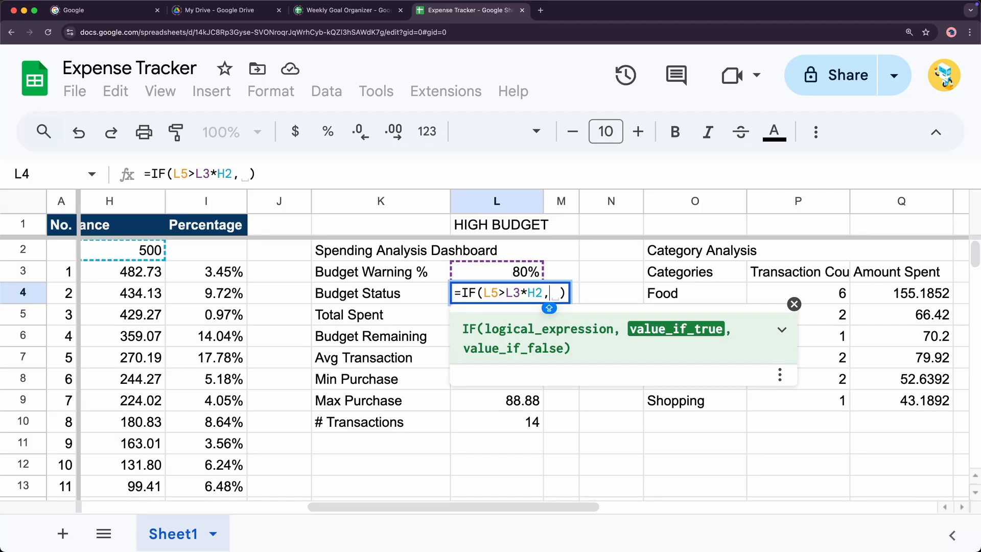
Add "⚠️ OVERSPENDING", including the warning emoji, as the value if true in the L4 formula.
text("")
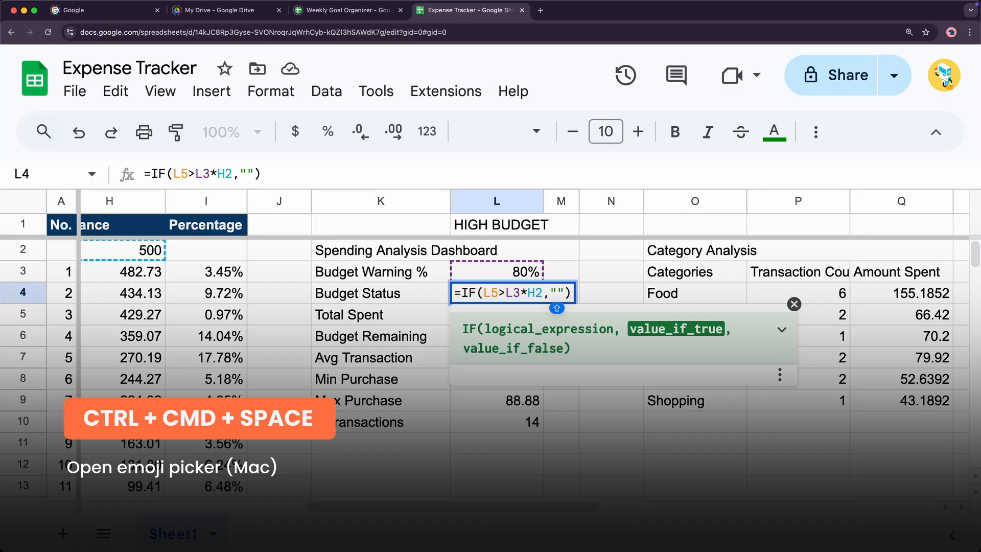
key(ctrl+super+space)
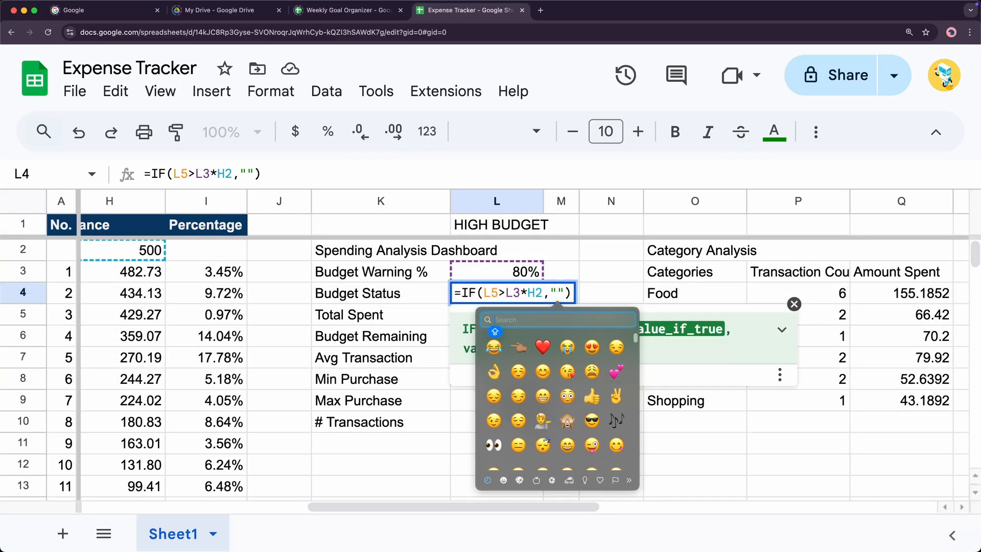
text(WARNING)
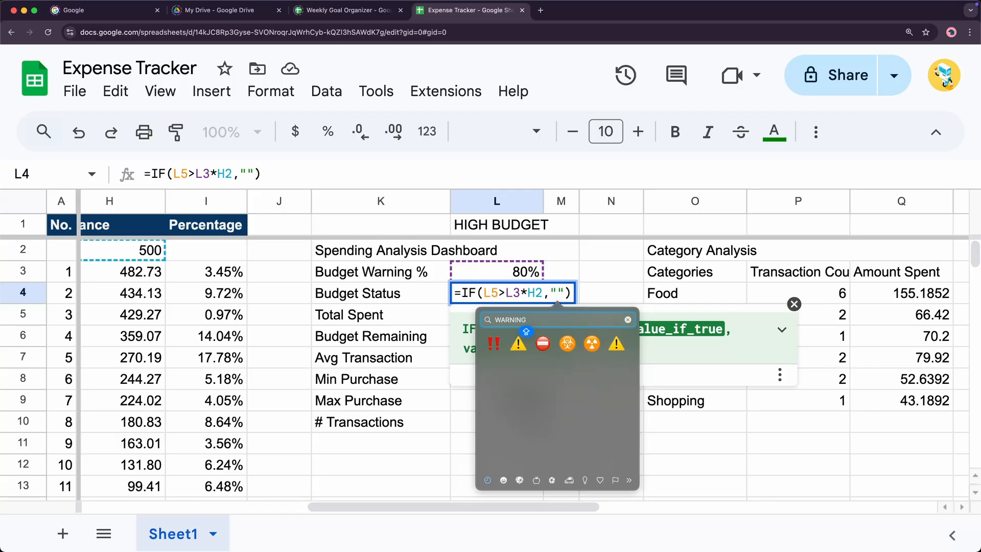
click(519, 346)
text(OVERS)
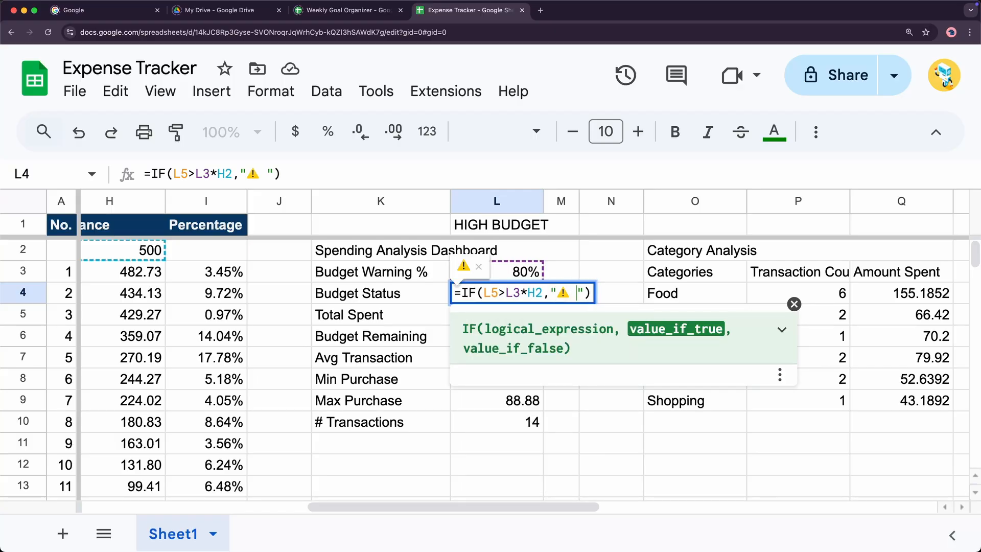
text(PENDING)
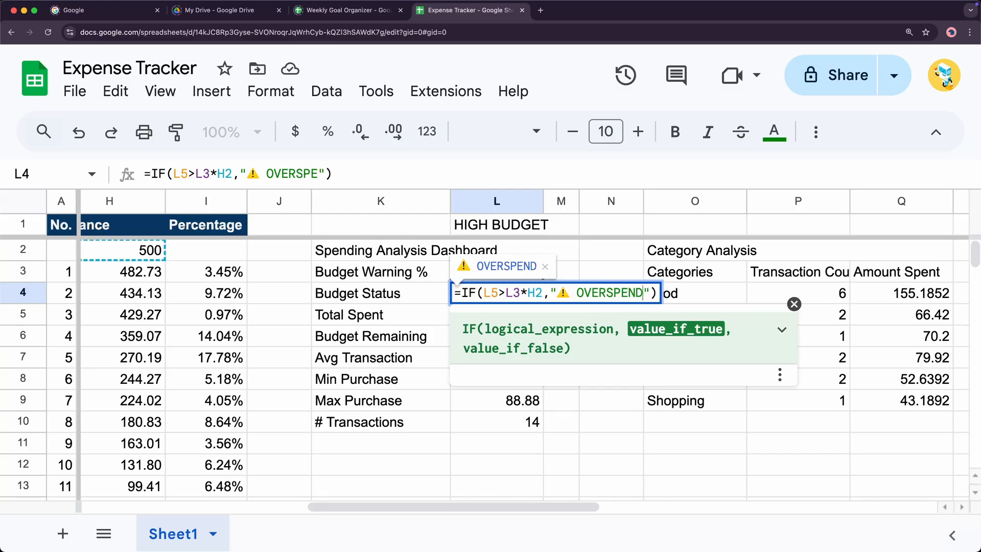
key(Right)
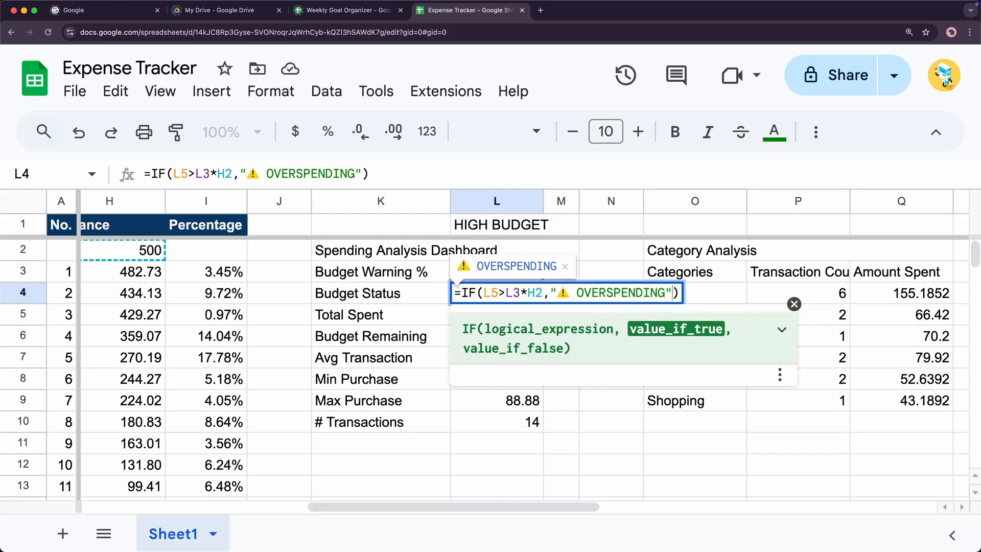
Add "✅ ON TRACK", including the green check mark emoji, as the value if false and enter the L4 formula.
text(,)
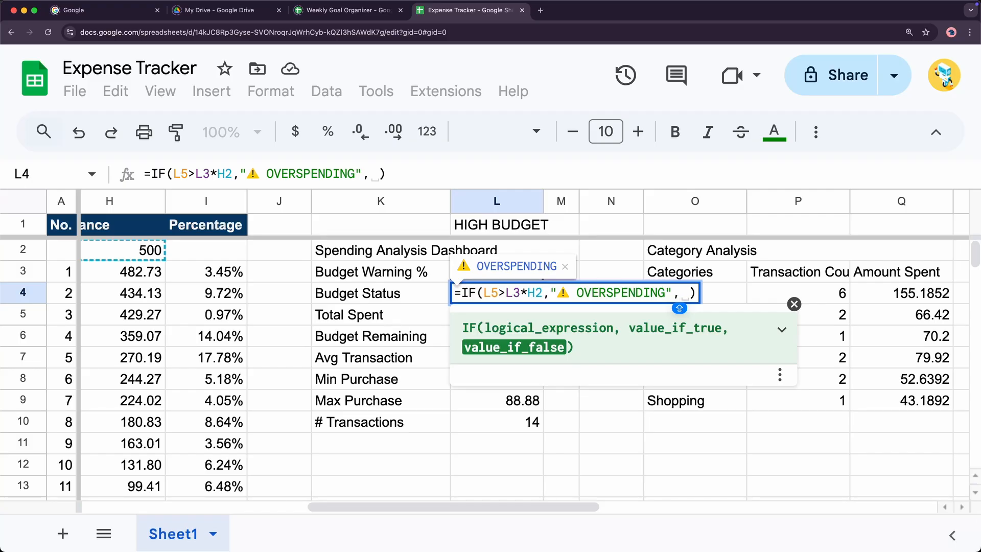
text("")
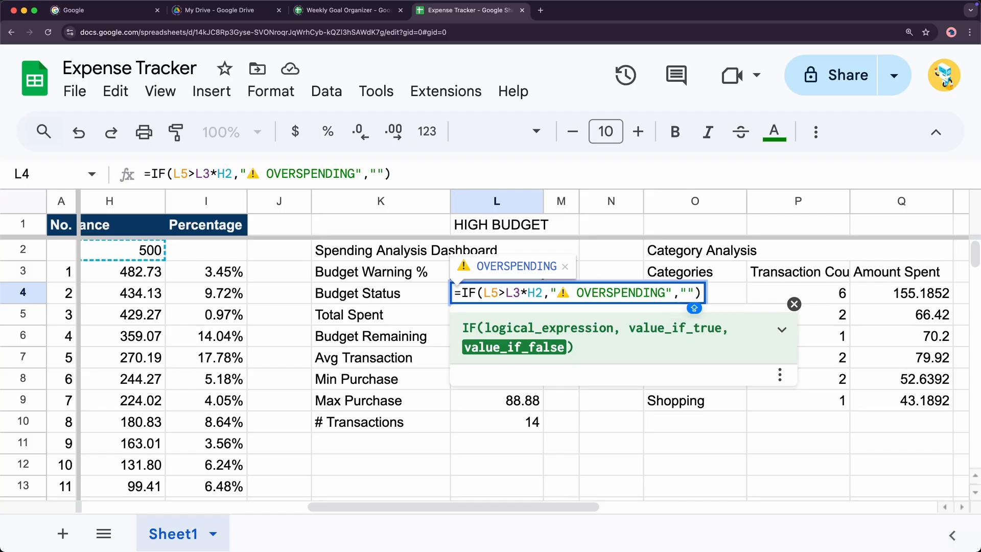
key(ctrl+super+space)
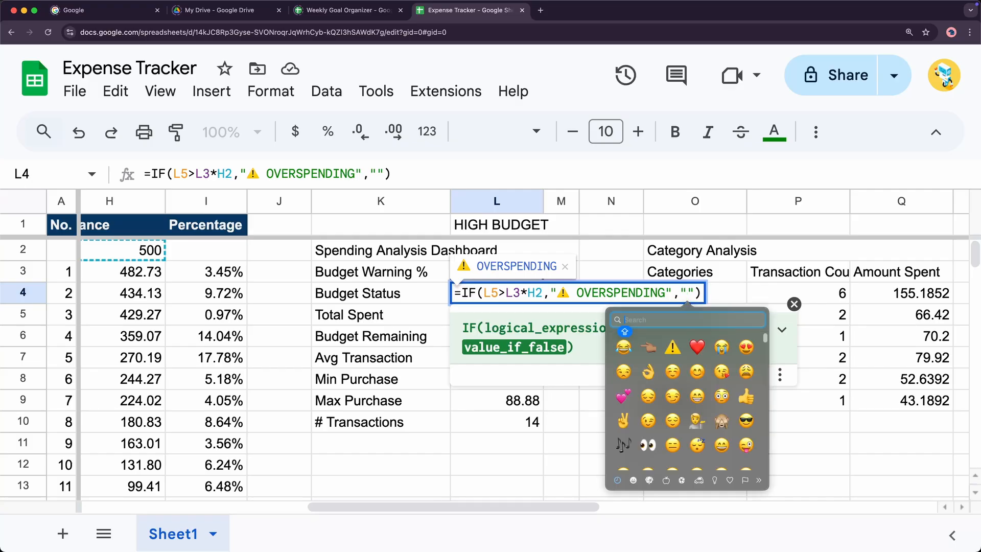
text(GREEN)
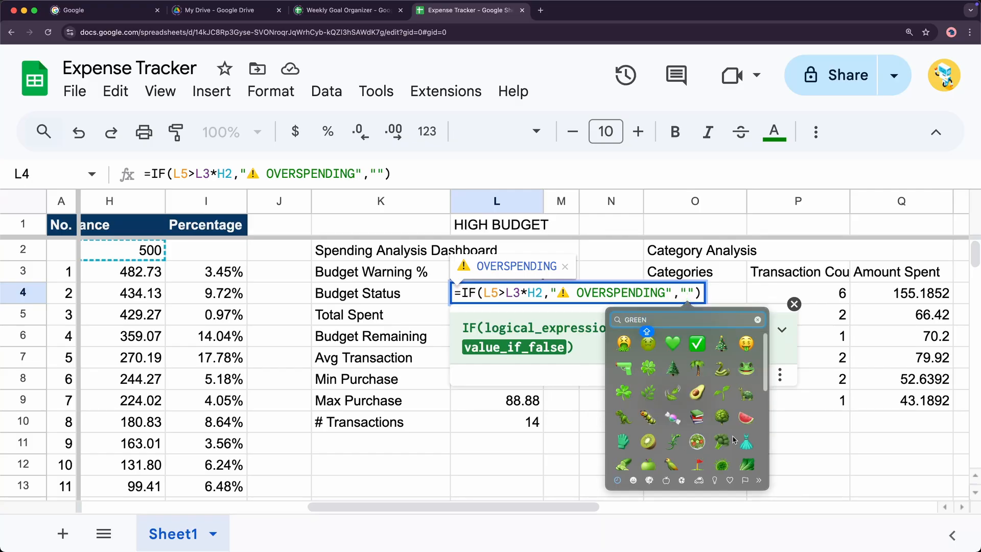
click(697, 346)
text(ON TRACK)
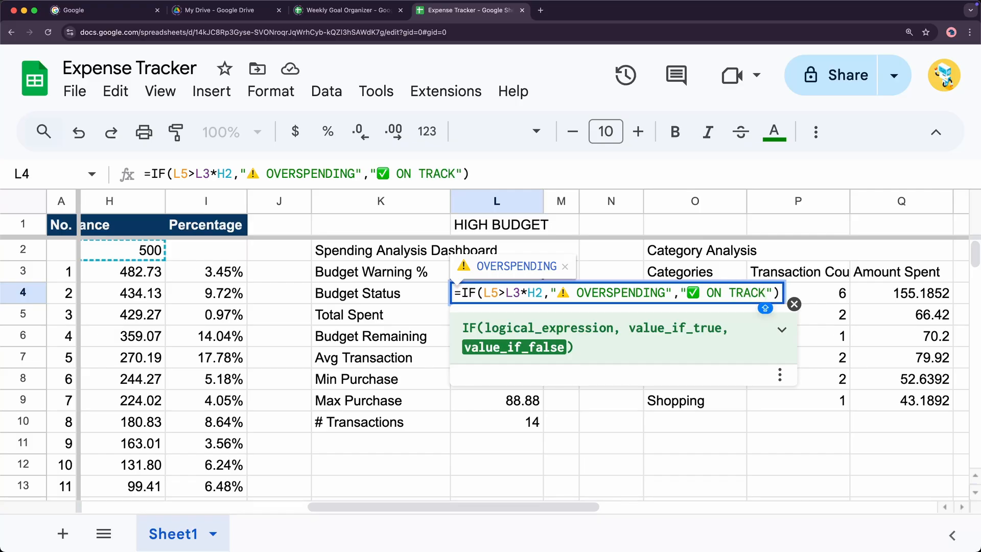
key(Return)
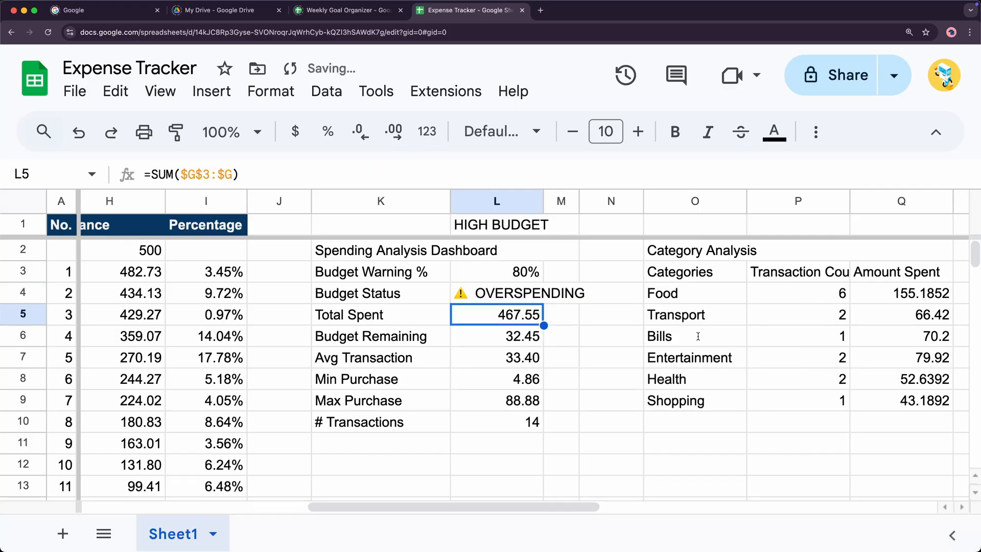
Test the budget status formula by overwriting Total Spent in L5 with 200.
click(516, 292)
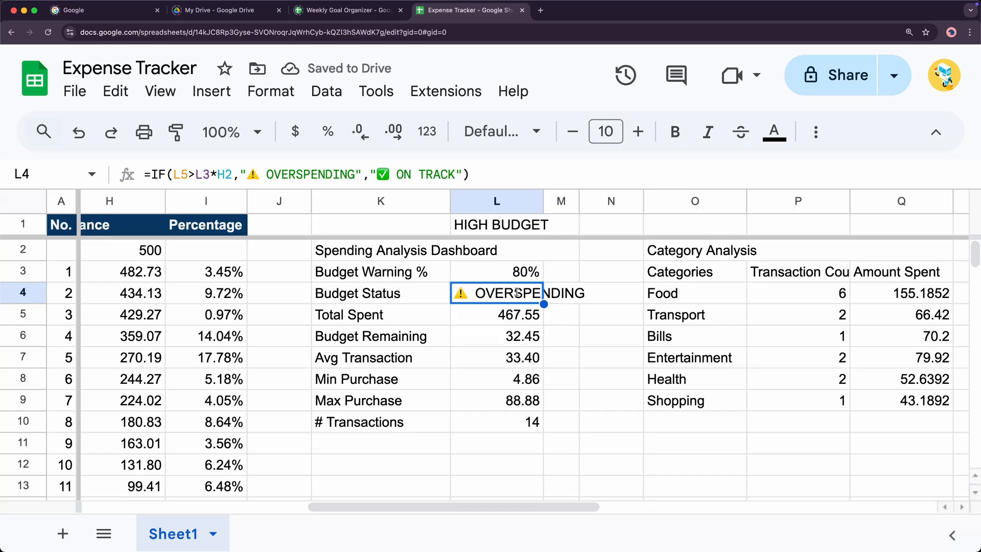
click(480, 317)
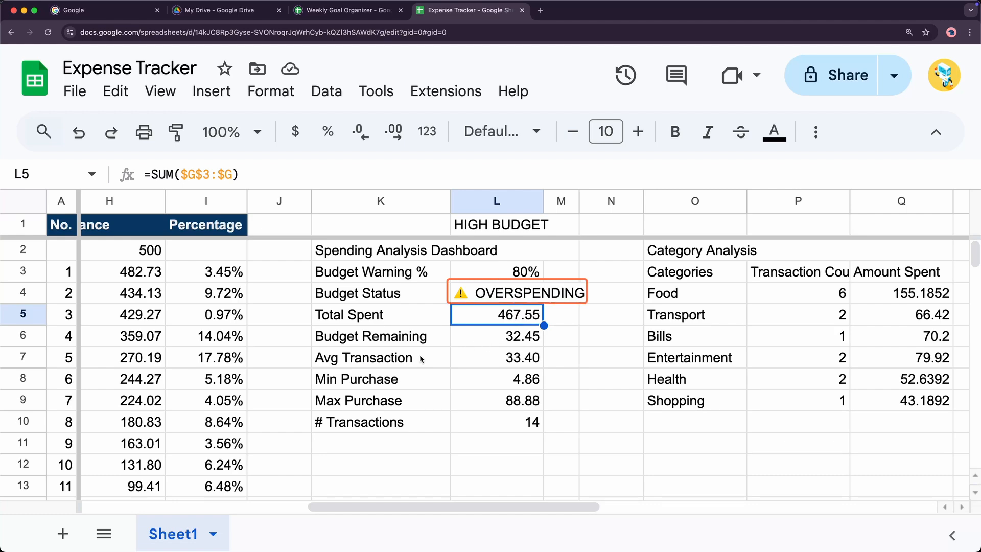
text(200)
key(Return)
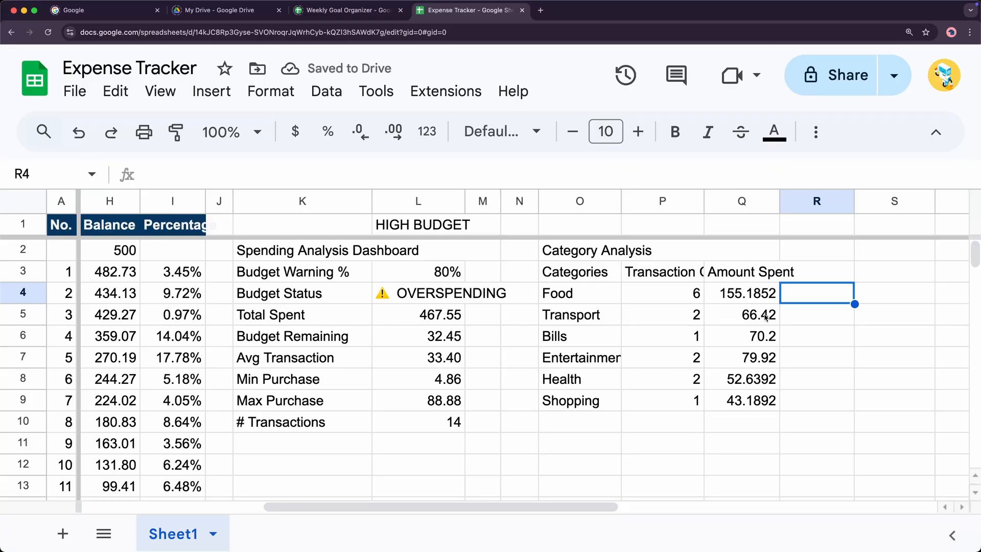
Add the header "Budget Allocated %" in R3 of the Category Analysis table.
click(801, 272)
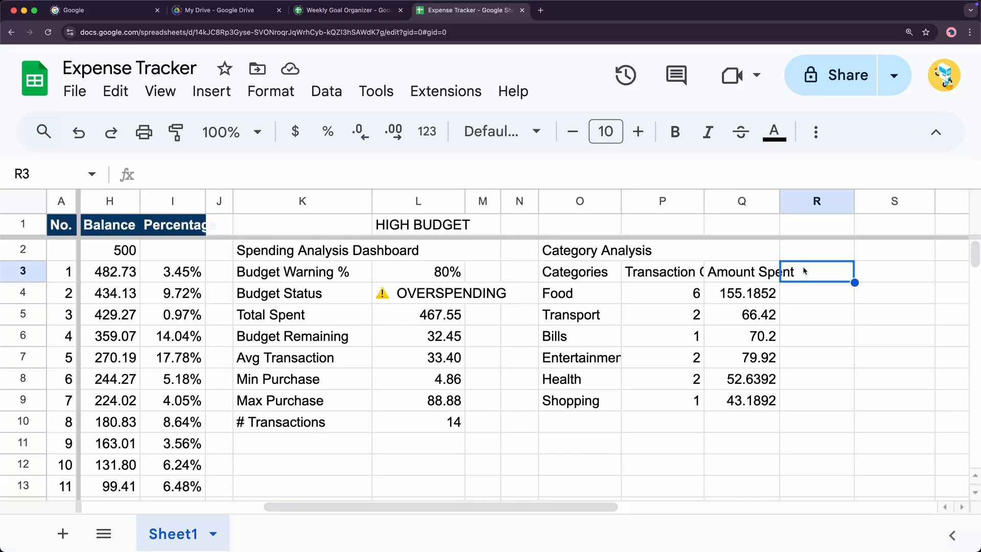
text(Budget )
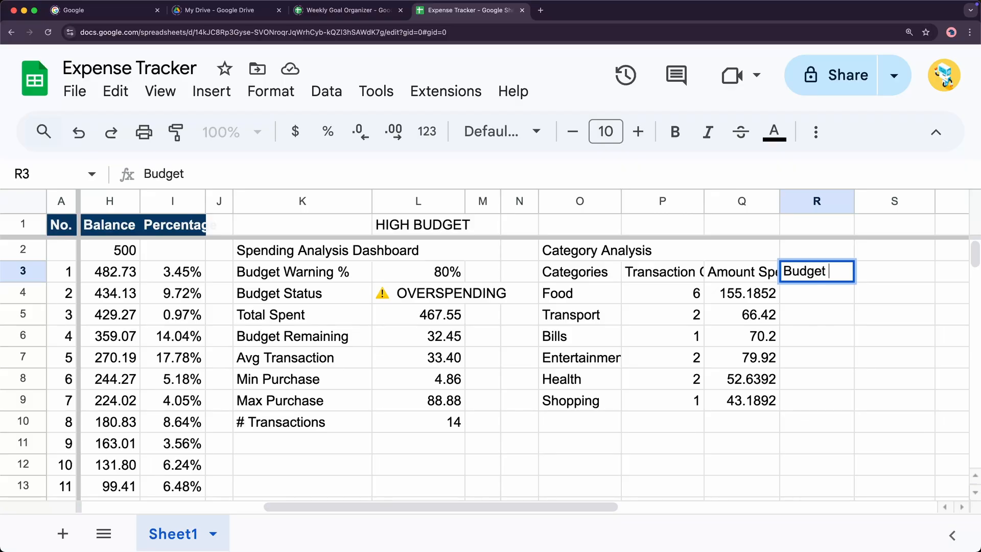
text(Allocated %)
key(Return)
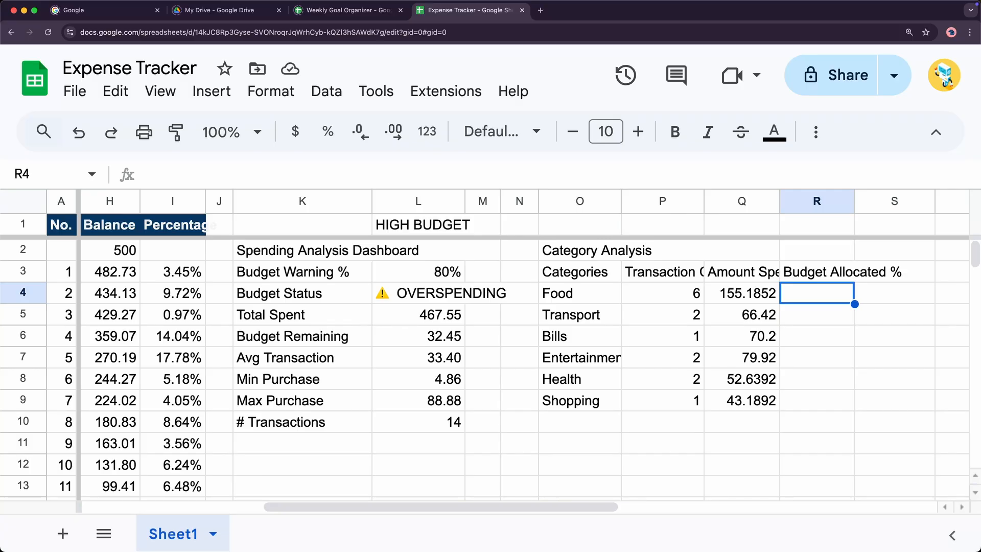
Fill R4:R9 with the category budget allocations 30%, 16%, 20%, 12%, 10% and 12%.
text(30%)
key(BackSpace)
key(Return)
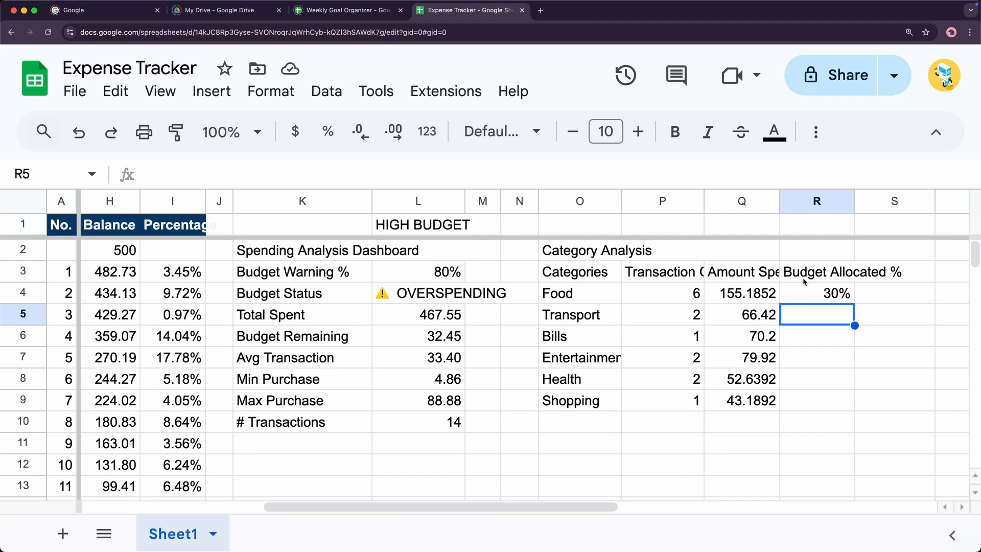
text(16% 20% 12% 10% 12%)
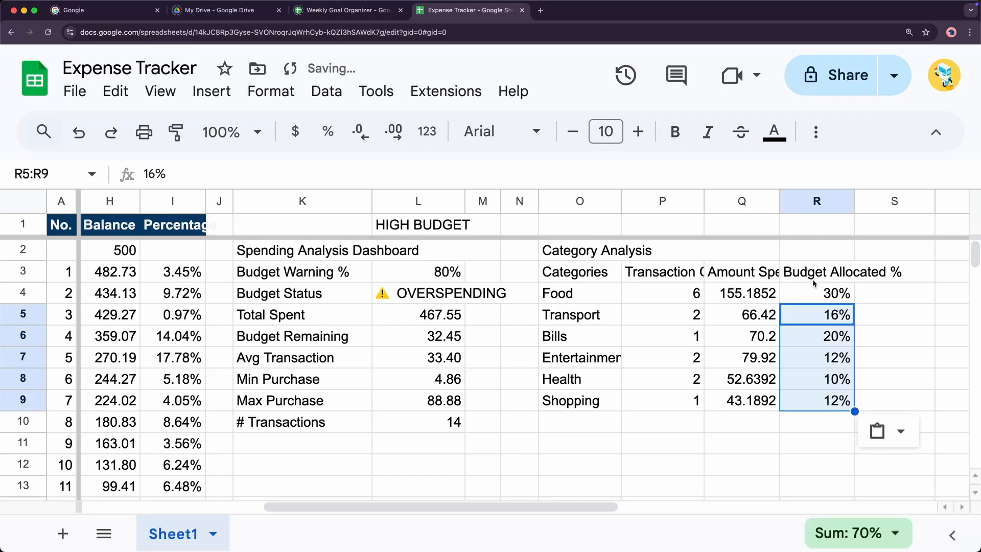
Add the header "Budget Status" in S3 of the Category Analysis table.
click(882, 299)
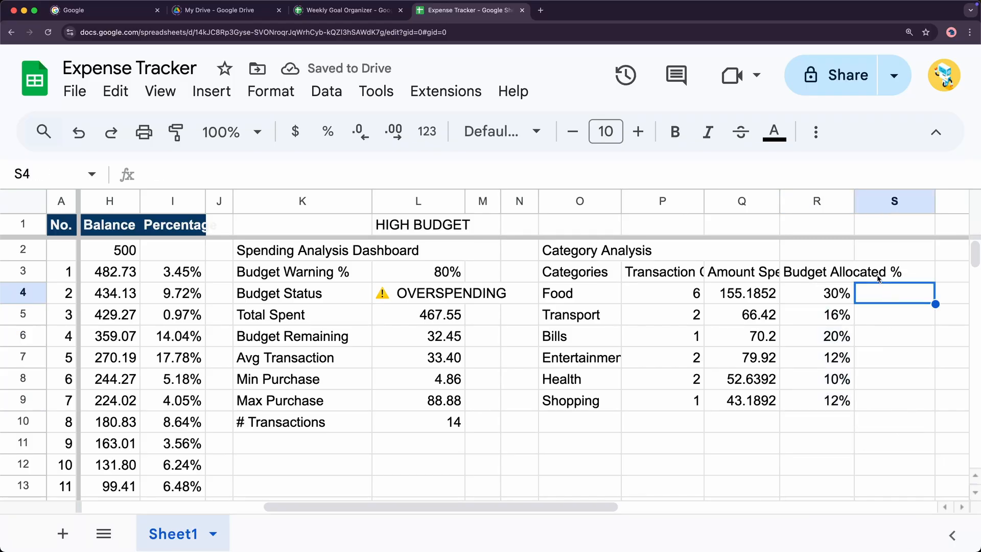
click(879, 278)
drag(568, 506, 573, 505)
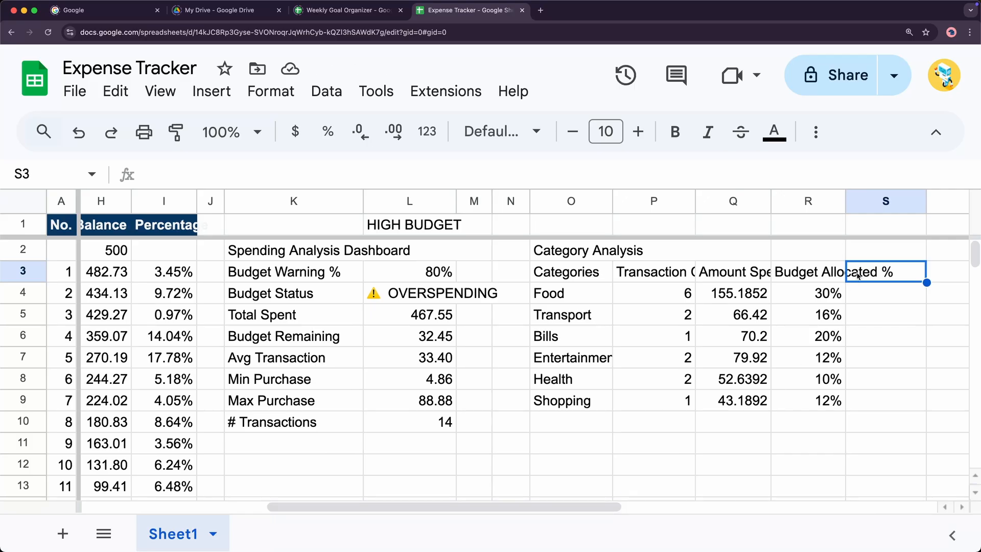
text(Budg)
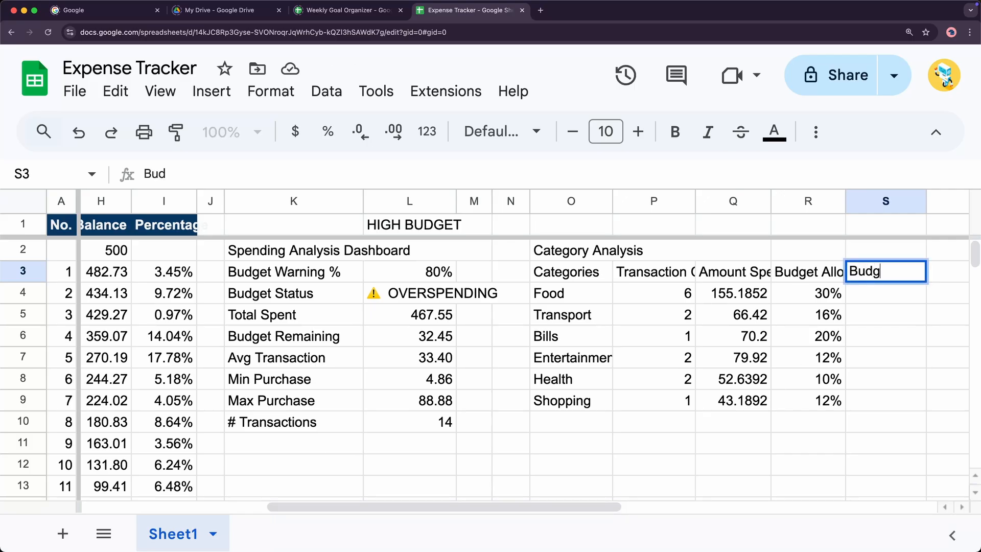
text(et Status)
key(Return)
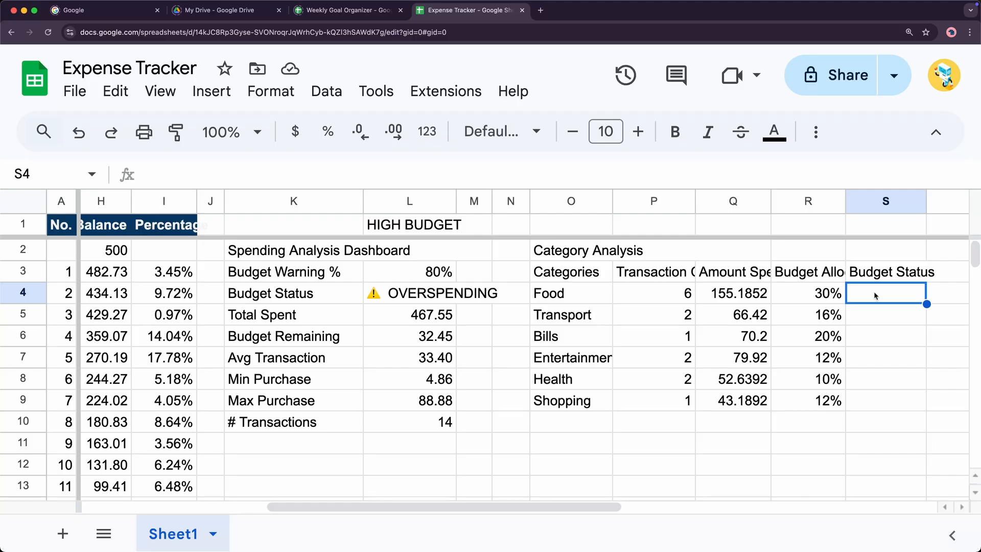
Begin an IF formula in S4 with the condition Q4>$H$2*R4, comparing Food spending with its allocated share of the total budget.
text(=IF)
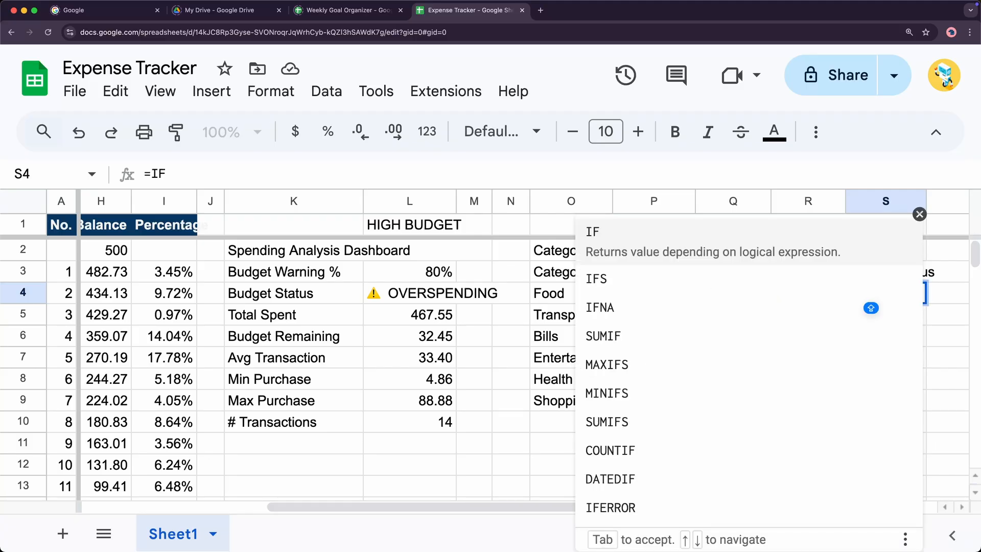
key(Tab)
key(Caps_Lock)
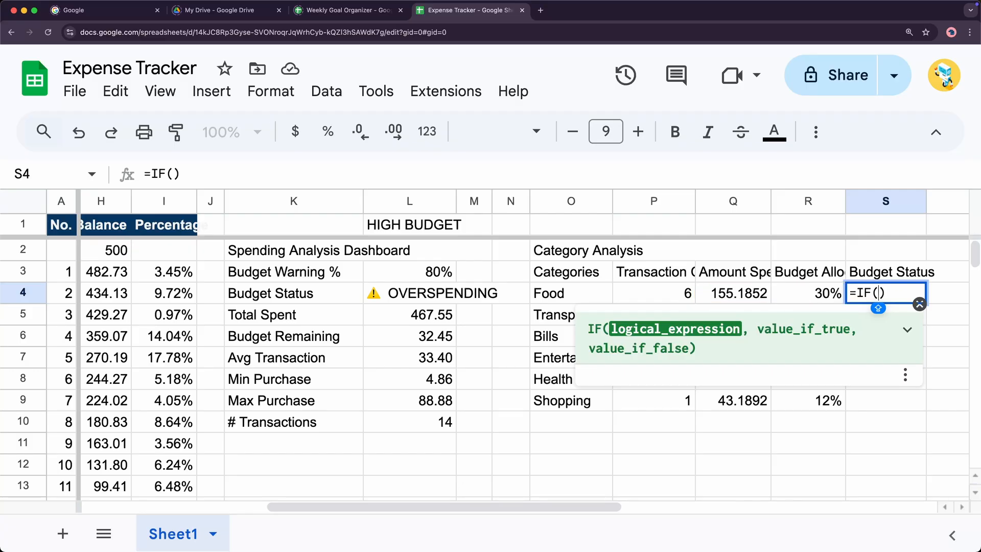
text(Q4)
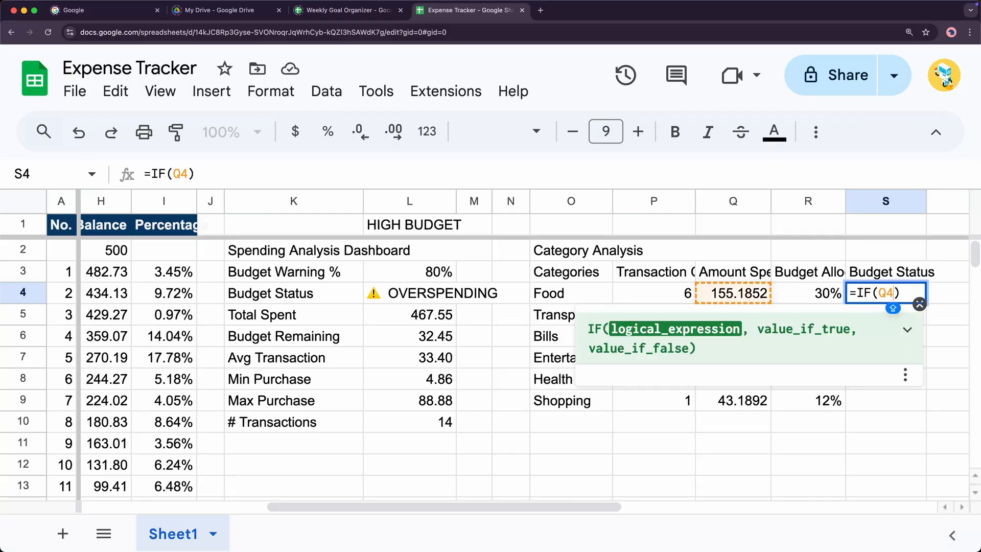
text(>H)
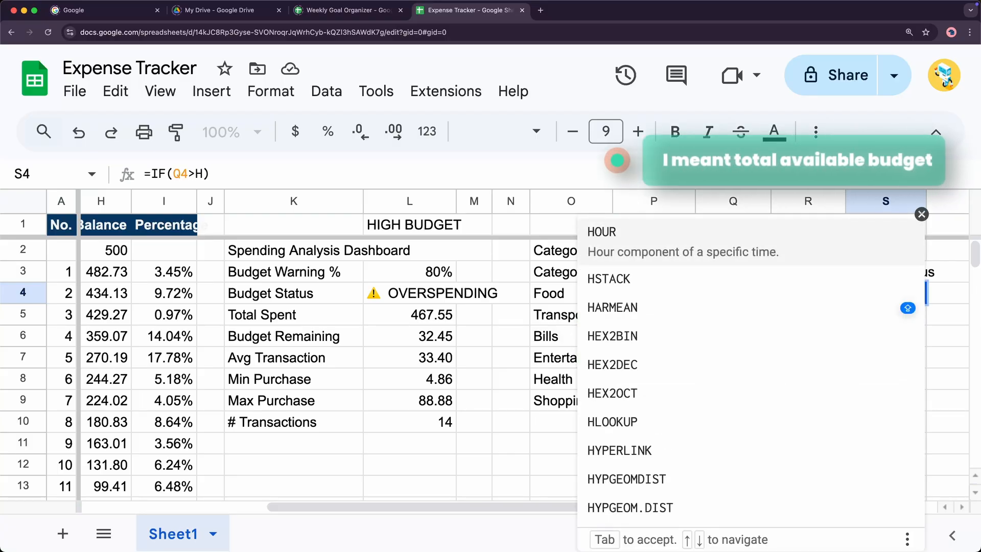
text(2)
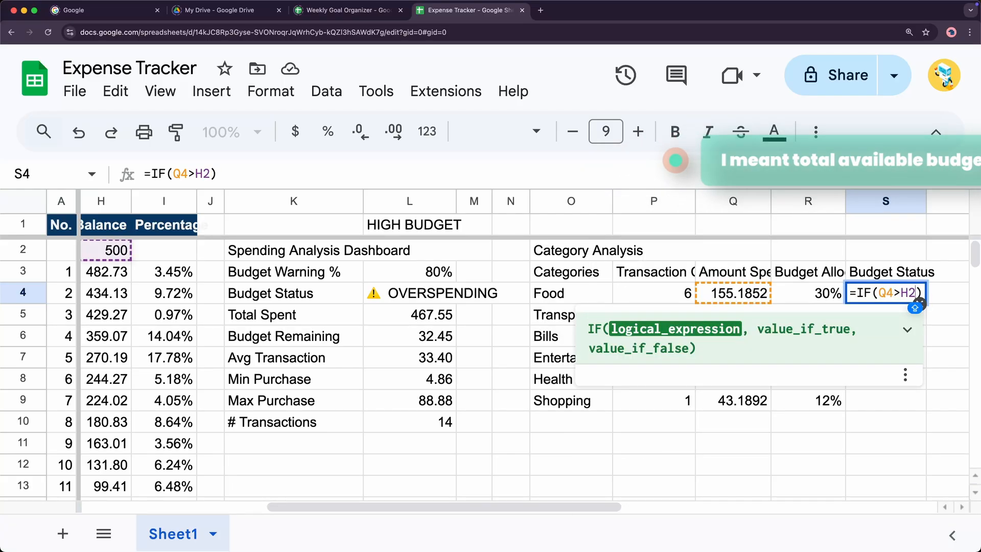
key(F4)
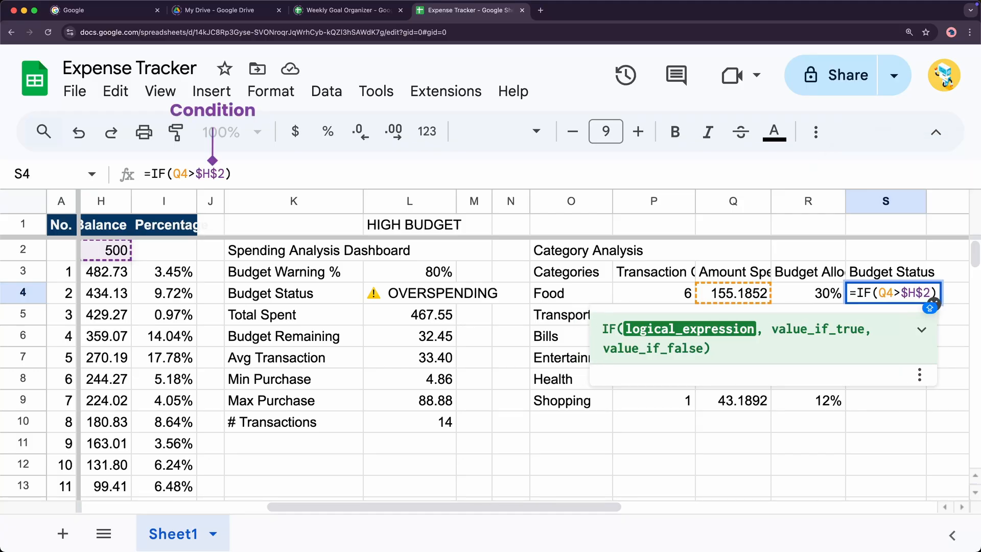
text(*)
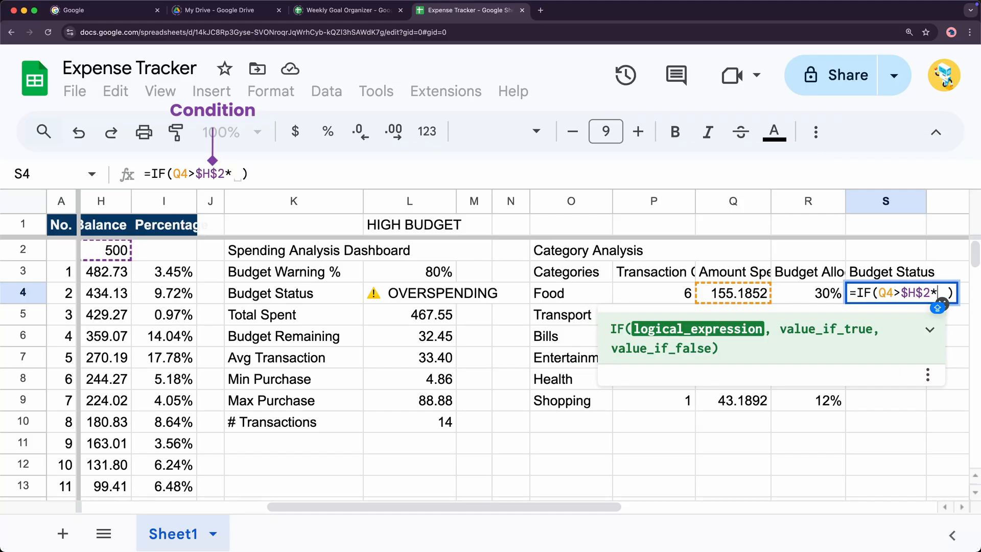
text(R4)
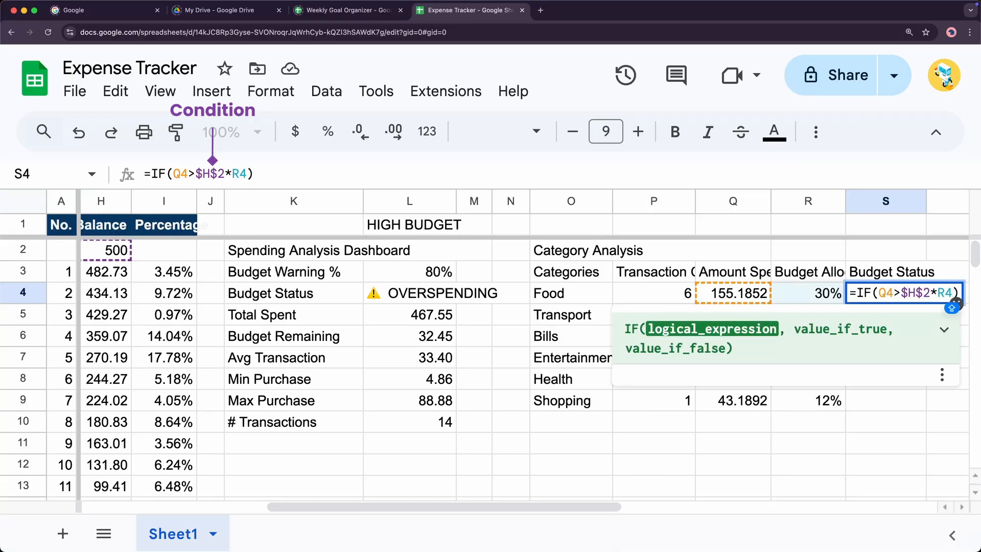
Set the value-if-true of the S4 formula to "‼️ OVER", with the red double exclamation emoji.
text(, )
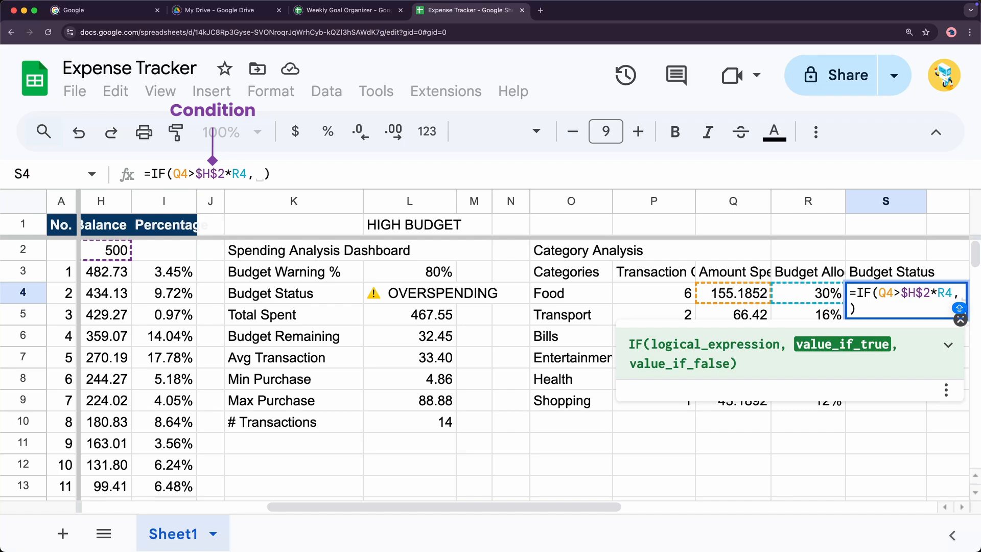
text("")
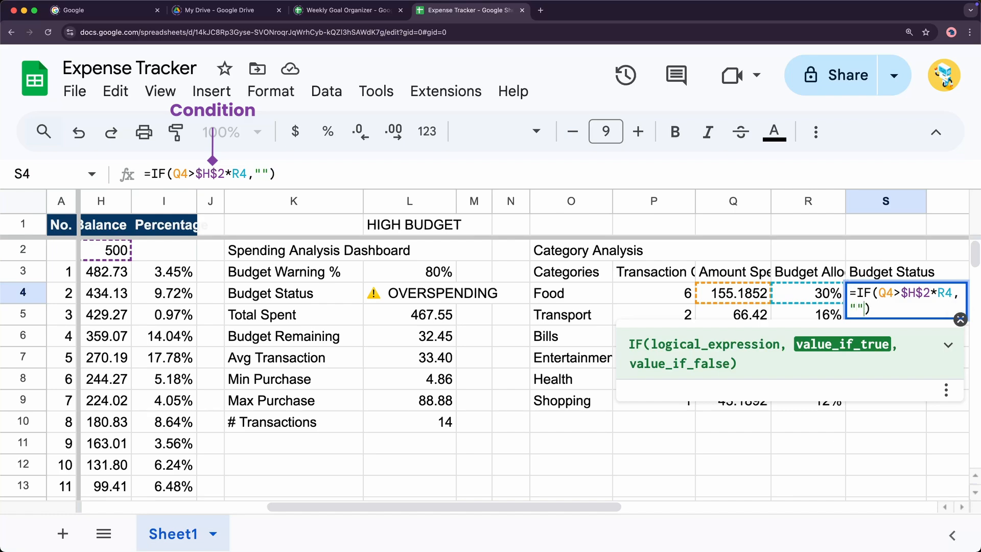
key(Caps_Lock)
key(ctrl+super+space)
text(WARNIN)
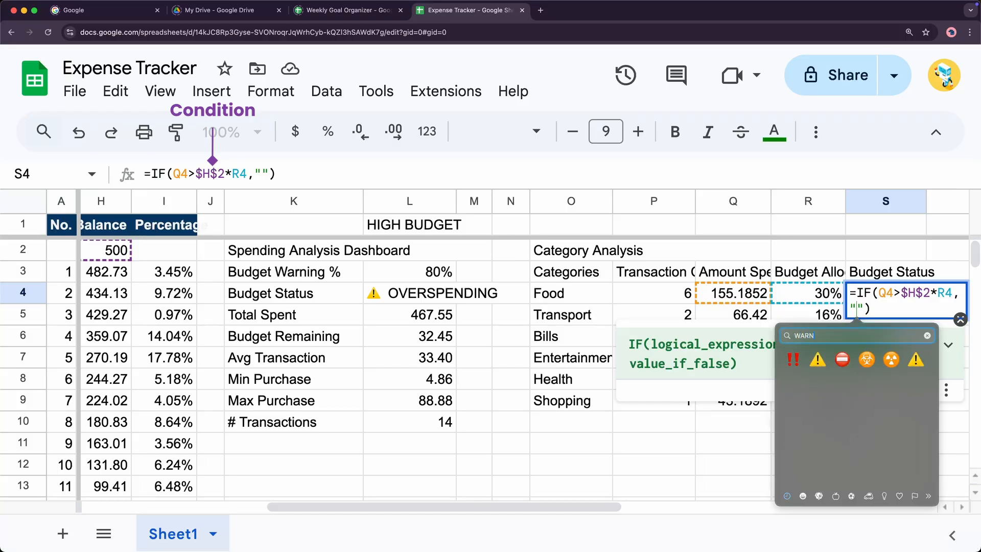
click(790, 361)
text(O)
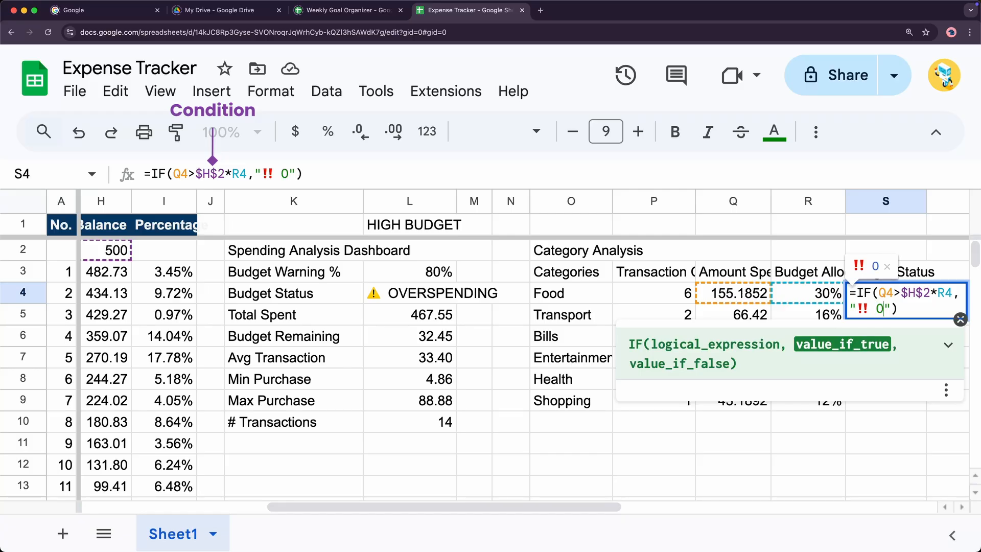
text(VER")
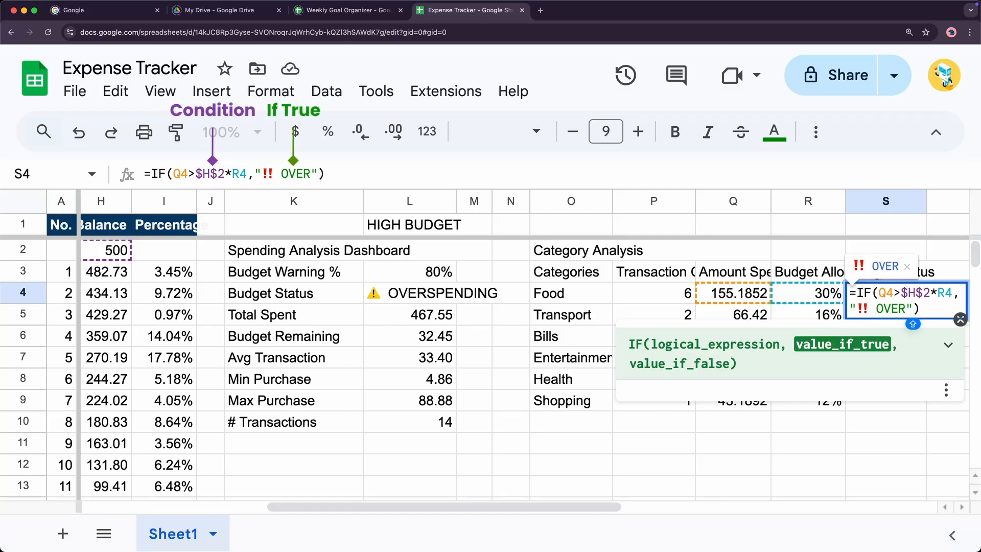
Set the value-if-false of the S4 formula to "✅ OK" and commit the formula.
text(,)
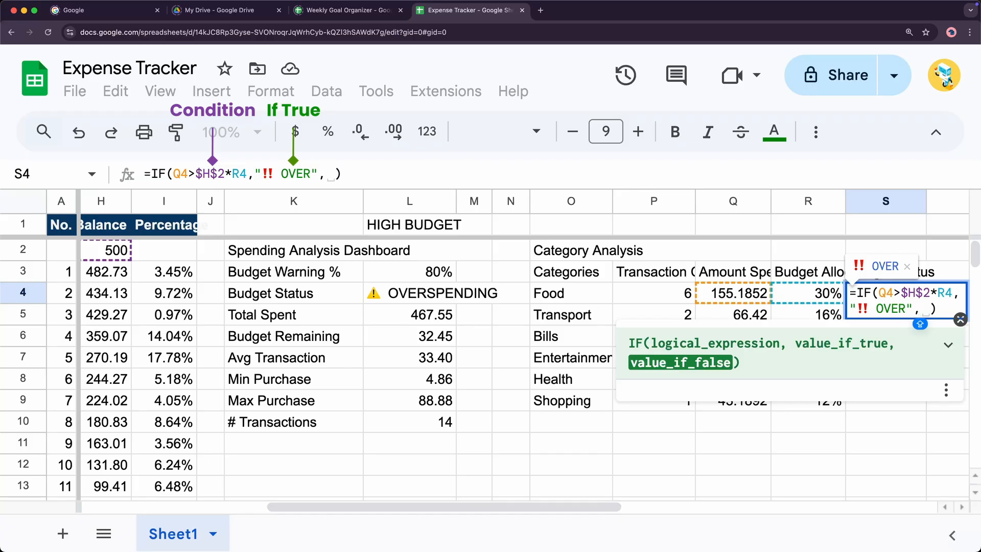
text(")
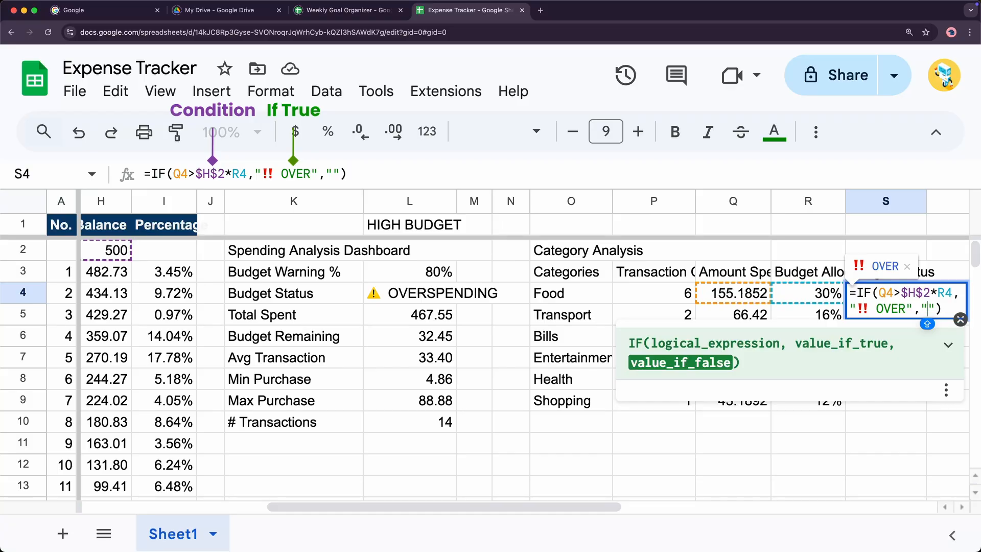
key(ctrl+super+space)
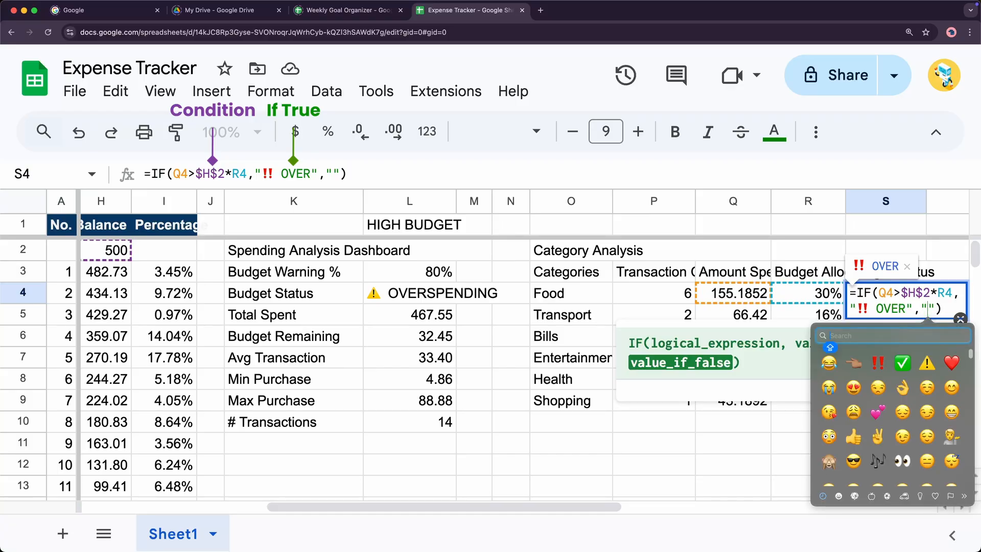
click(902, 363)
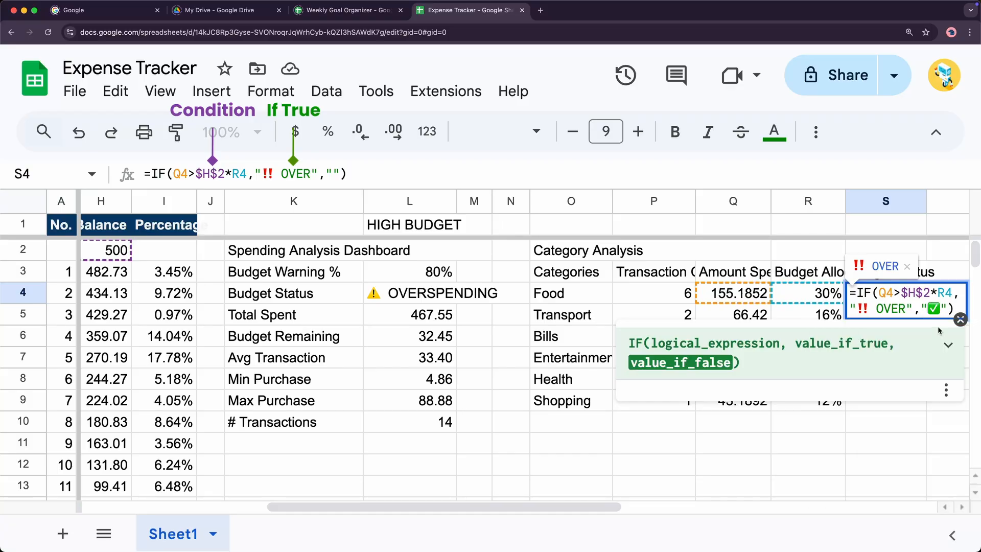
text(OK)
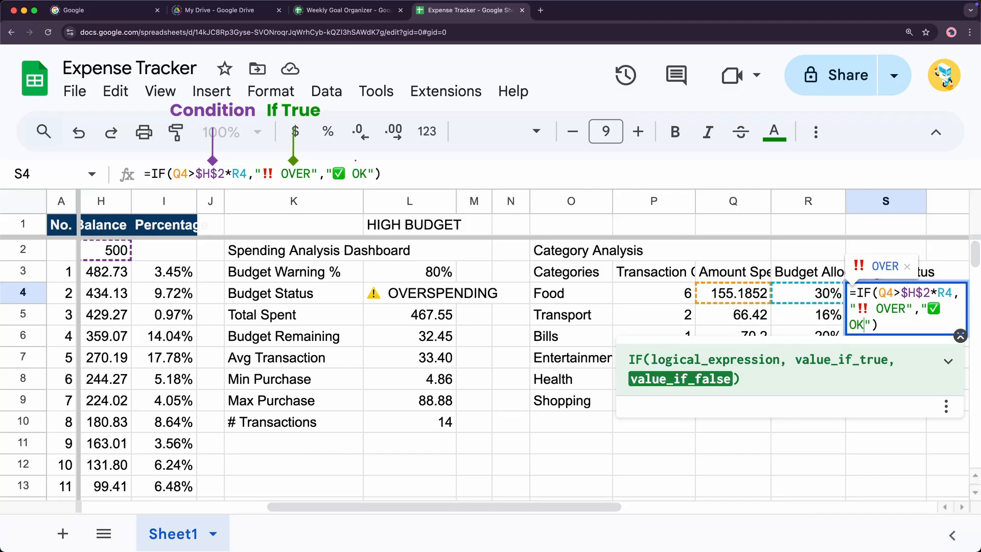
key(Return)
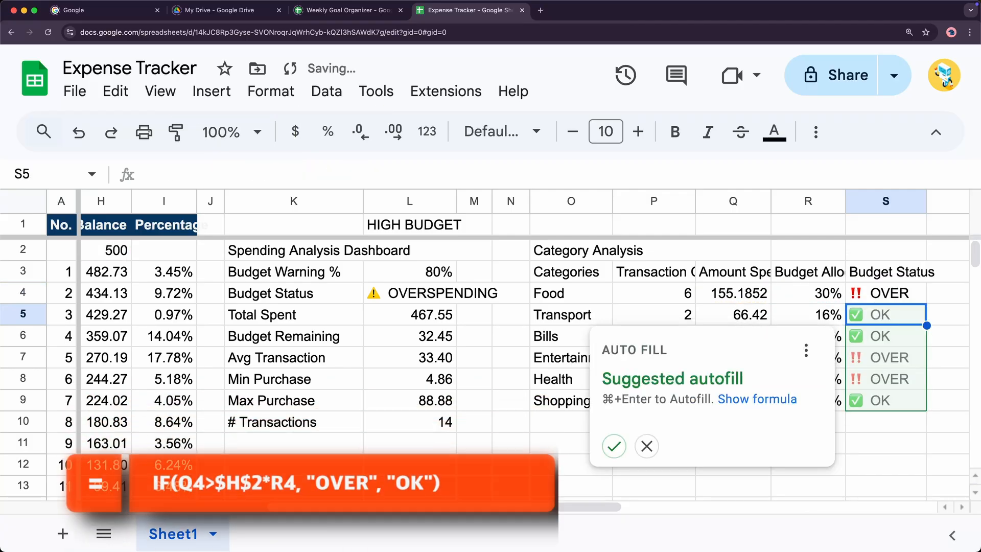
Dismiss the autofill suggestion and copy the S4 budget status formula down through S9.
key(Escape)
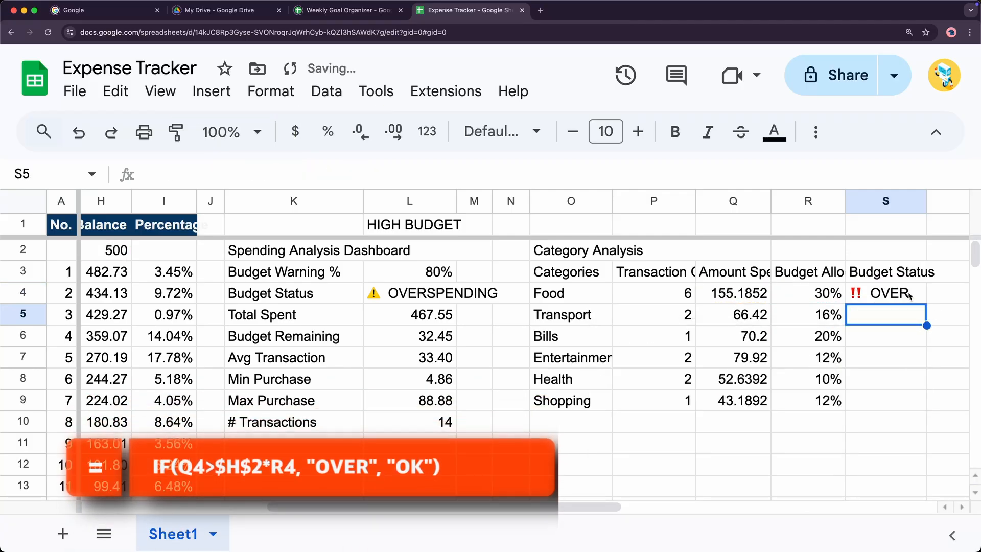
click(909, 295)
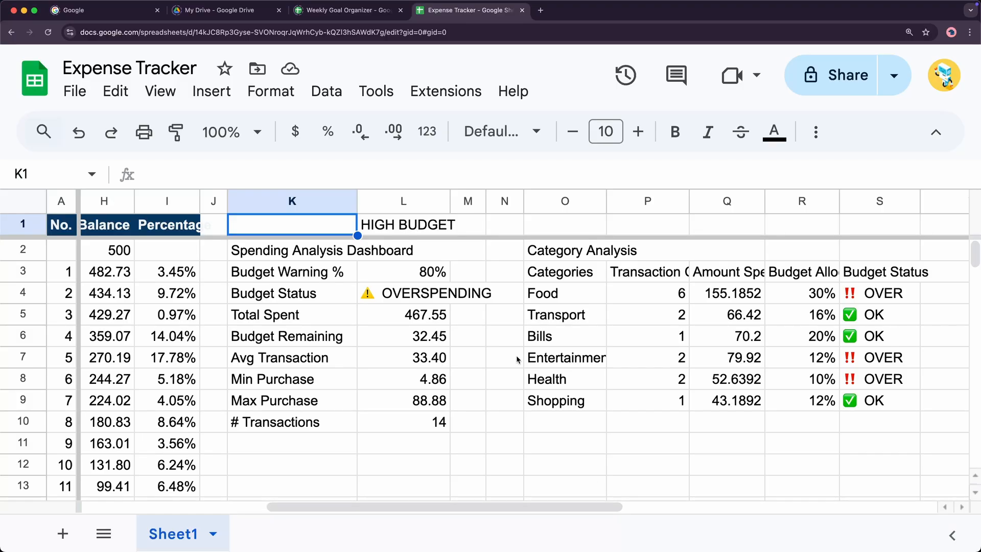
Add the label "Budget Health" in K1 and clear the existing IF formula from L1.
click(437, 232)
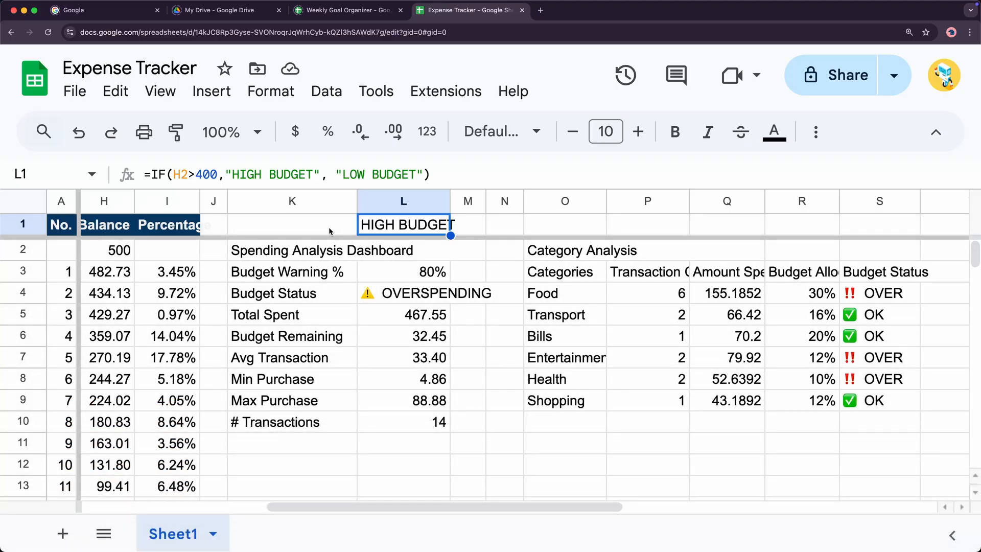
click(329, 231)
text(Budget Health)
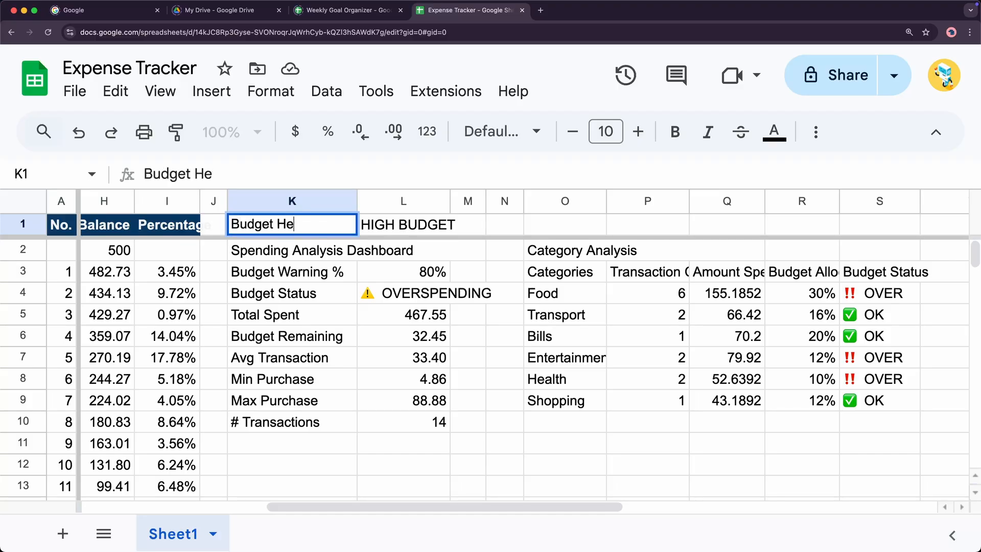
key(Tab)
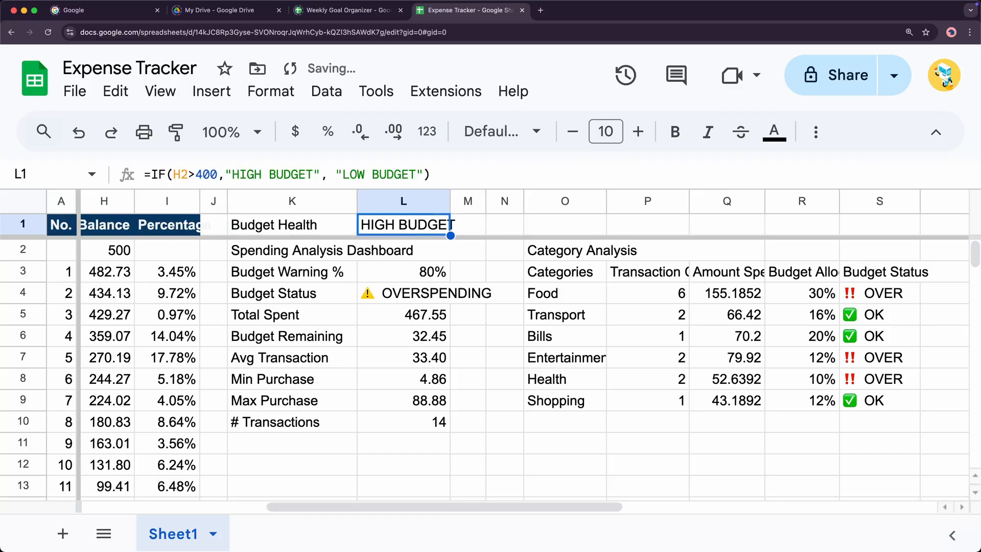
key(Delete)
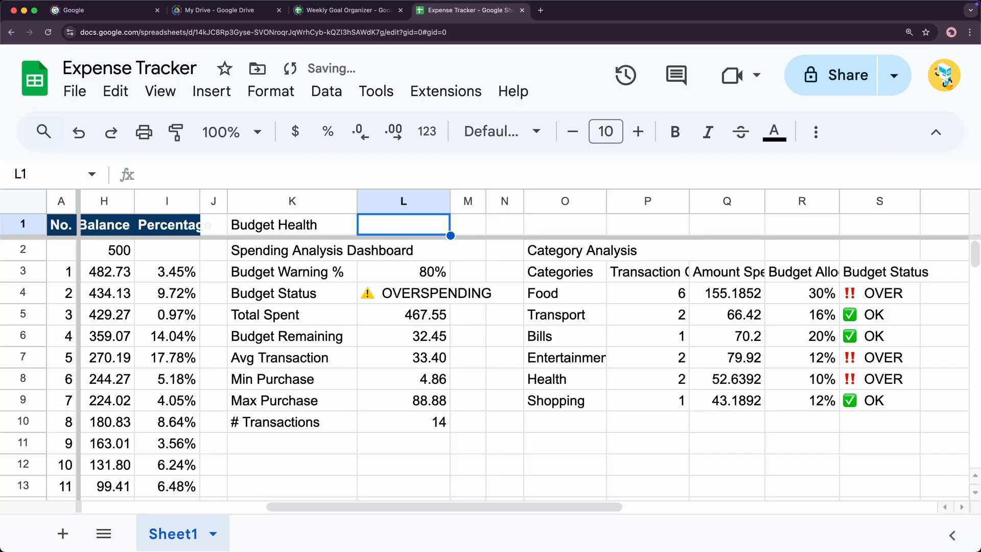
Begin a new IF formula in L1 with the condition L6<50 to check the remaining budget.
text(=if()
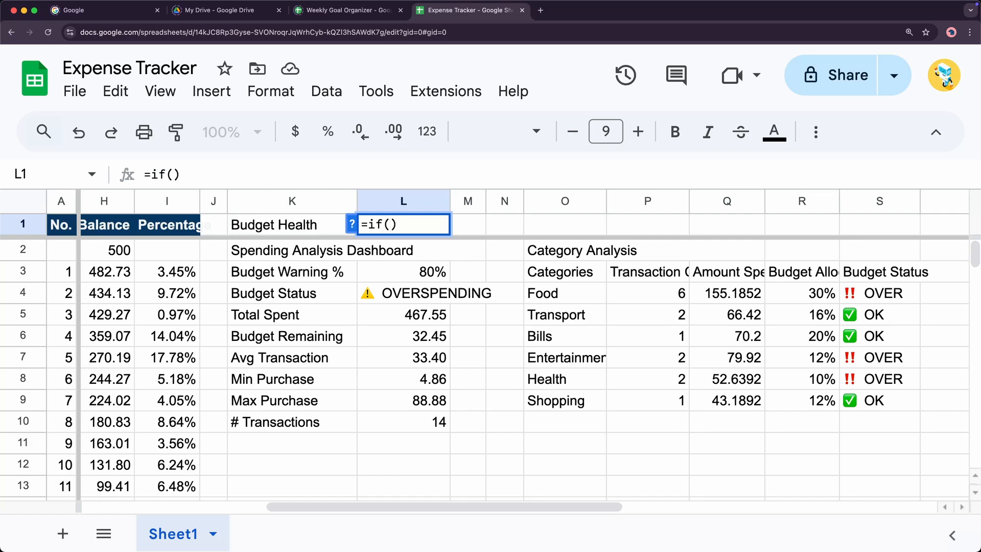
text(L)
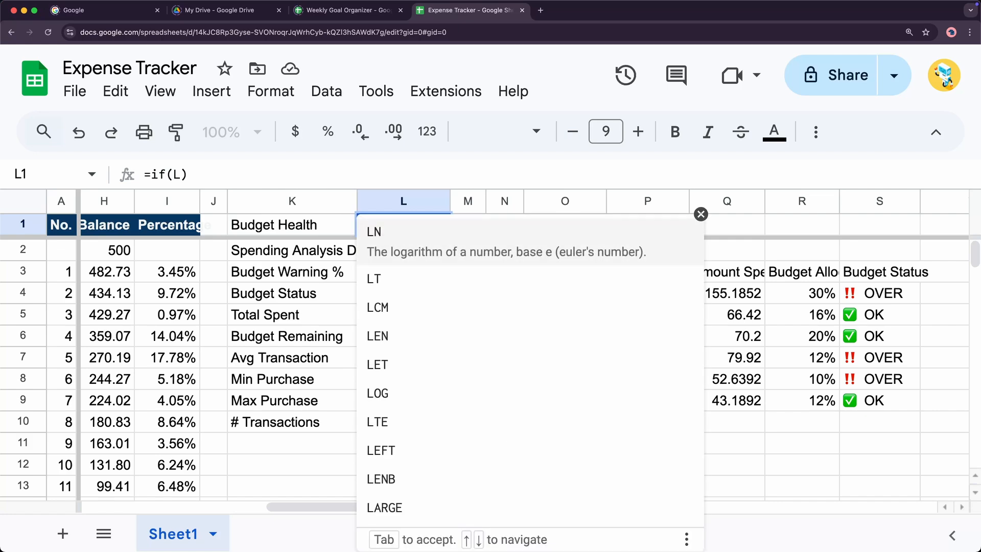
key(BackSpace)
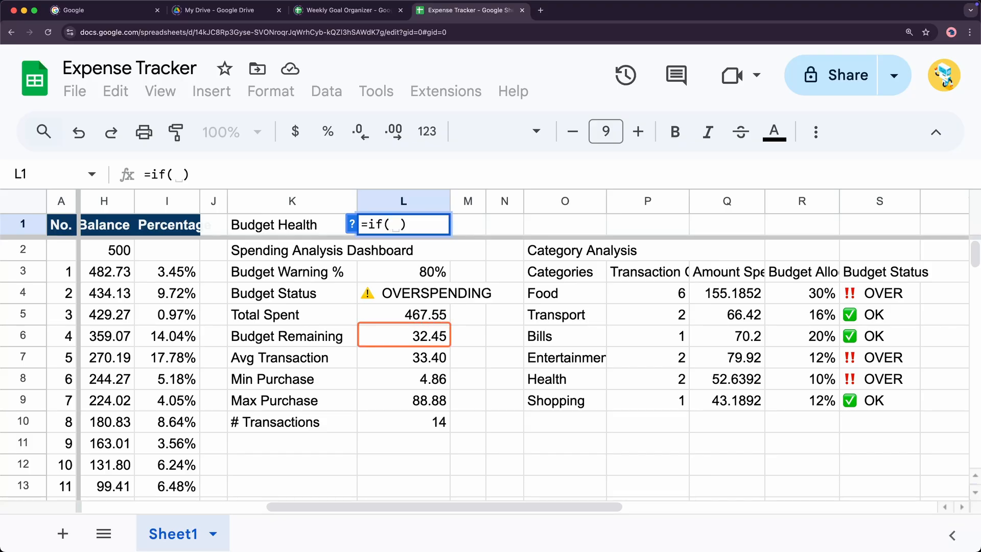
text(L6)
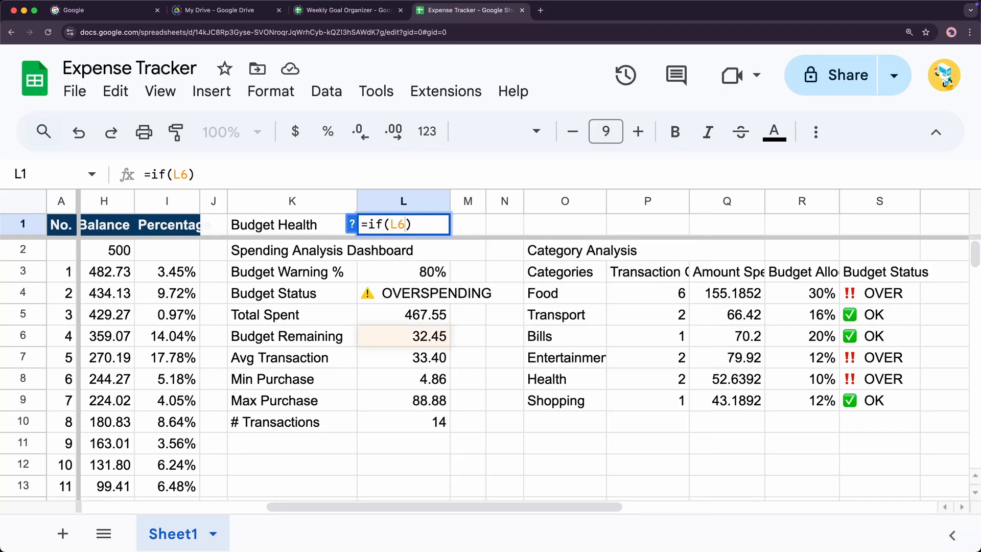
text(<50)
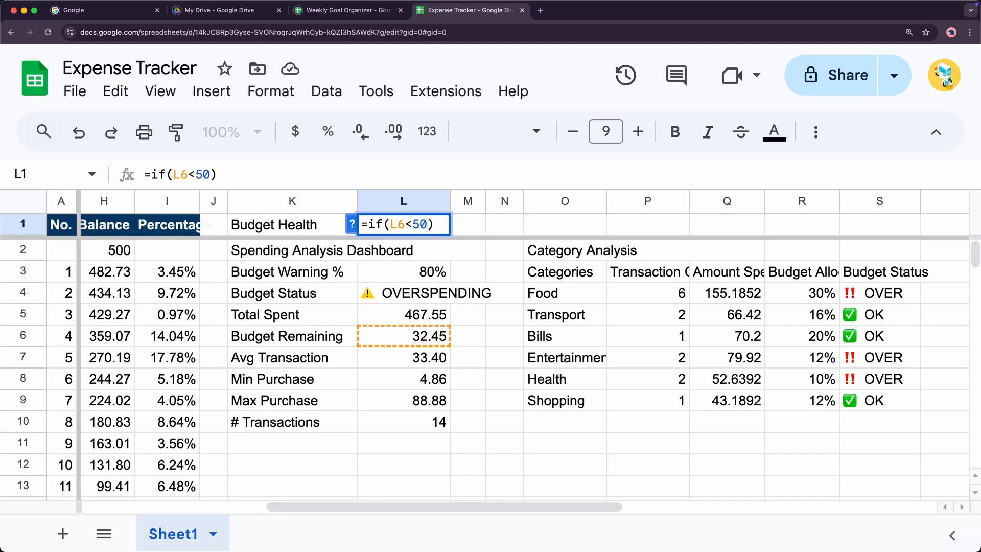
Set the value-if-true of the L1 formula to "🔴 Critical".
text(, )
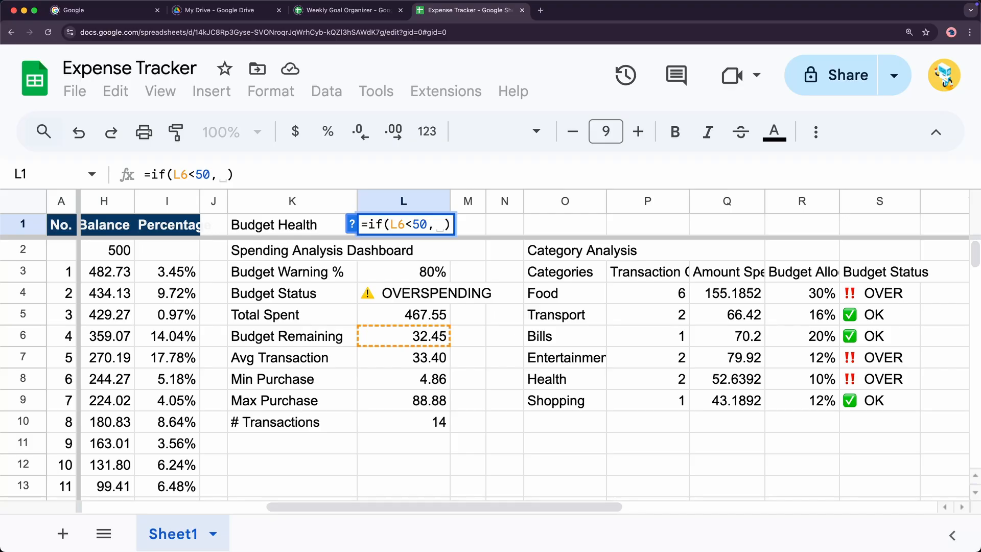
text(")
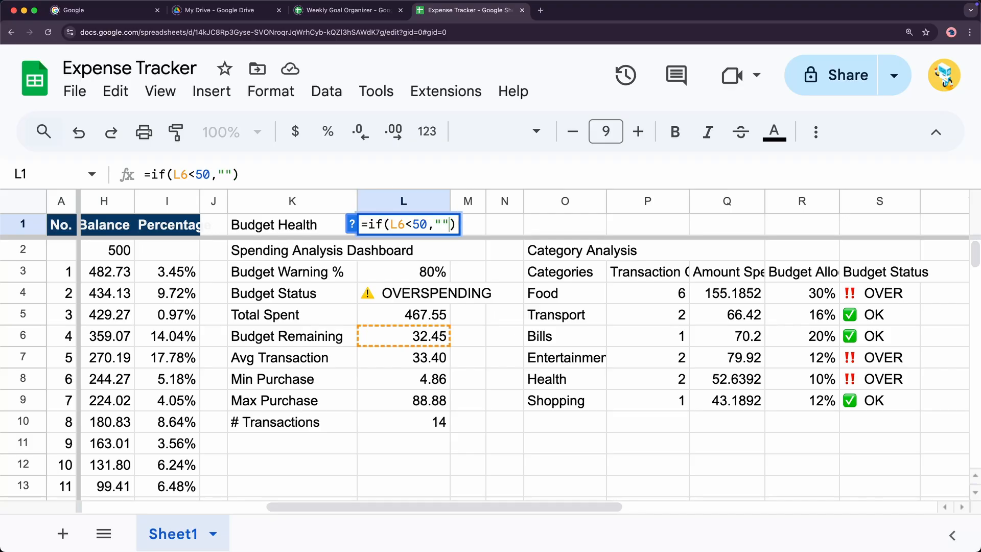
key(ctrl+super+space)
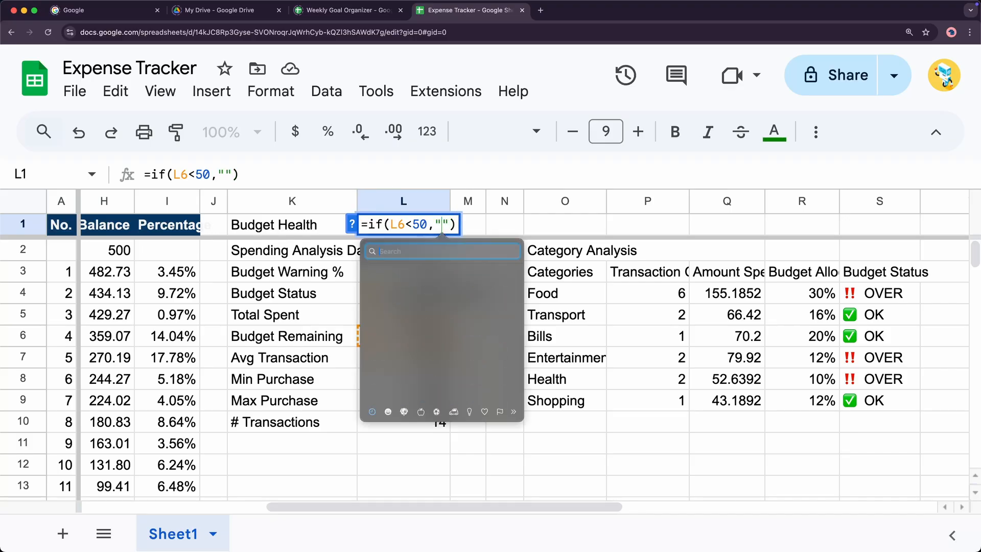
click(476, 278)
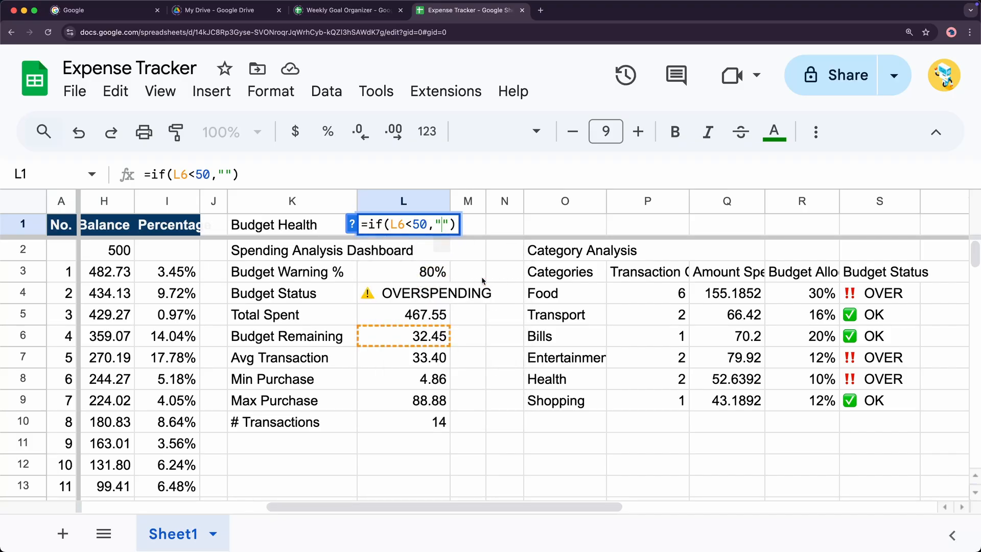
text(Cri)
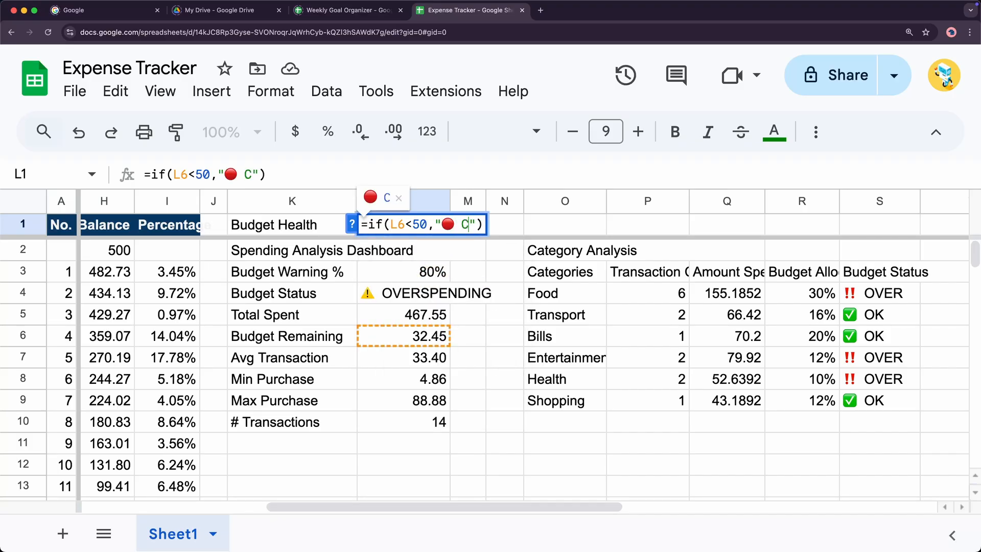
text(tical")
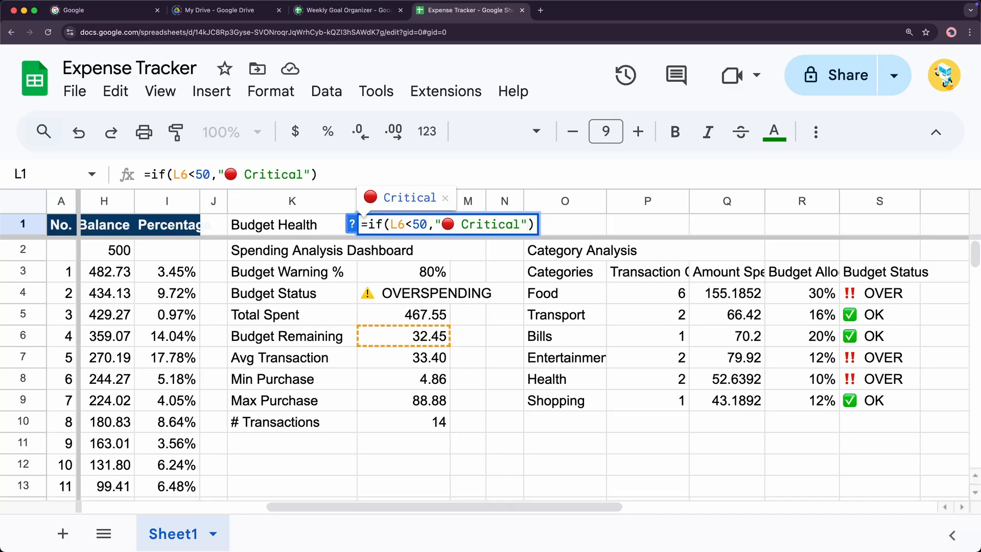
Nest a second IF as the value-if-false of the L1 formula, with the condition L6<150.
text(,)
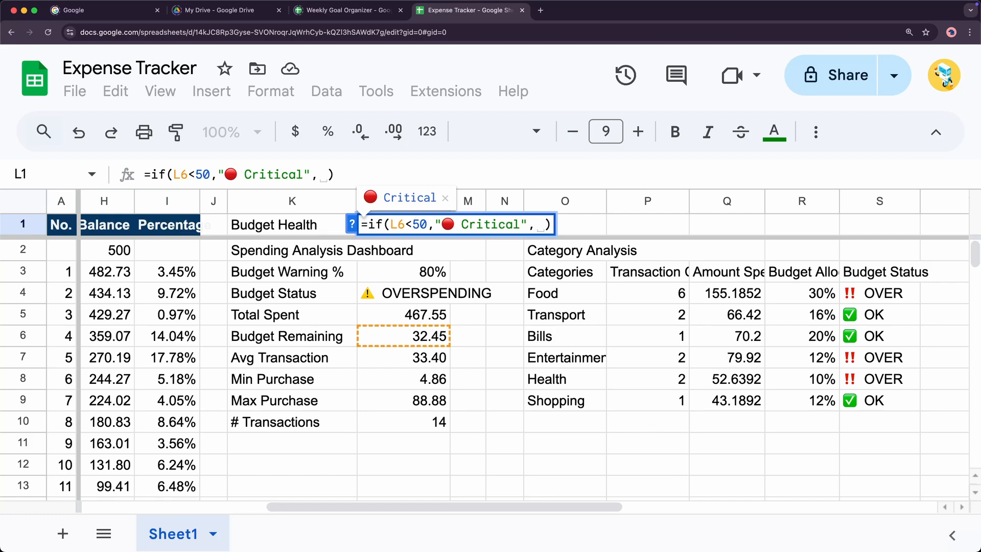
key(Caps_Lock)
text(IF()
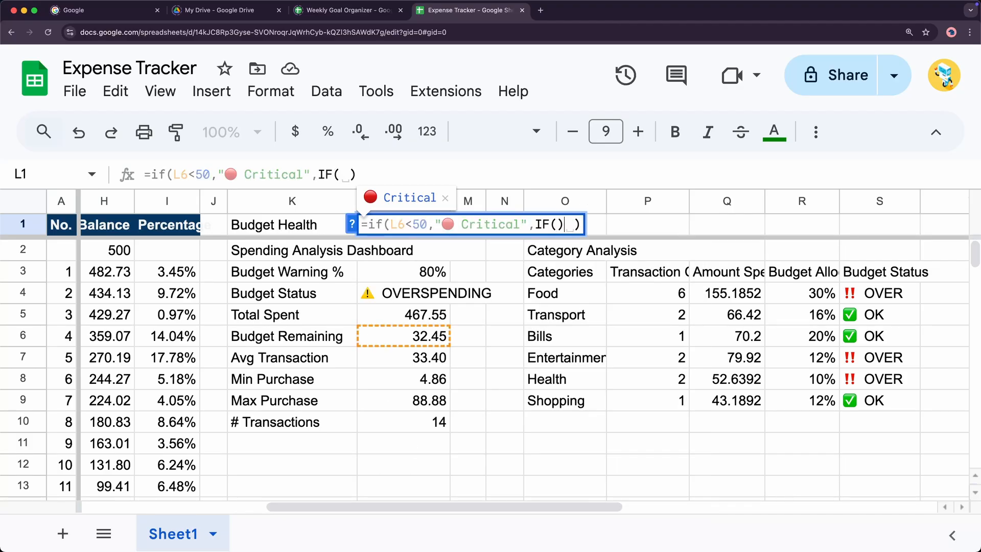
text())
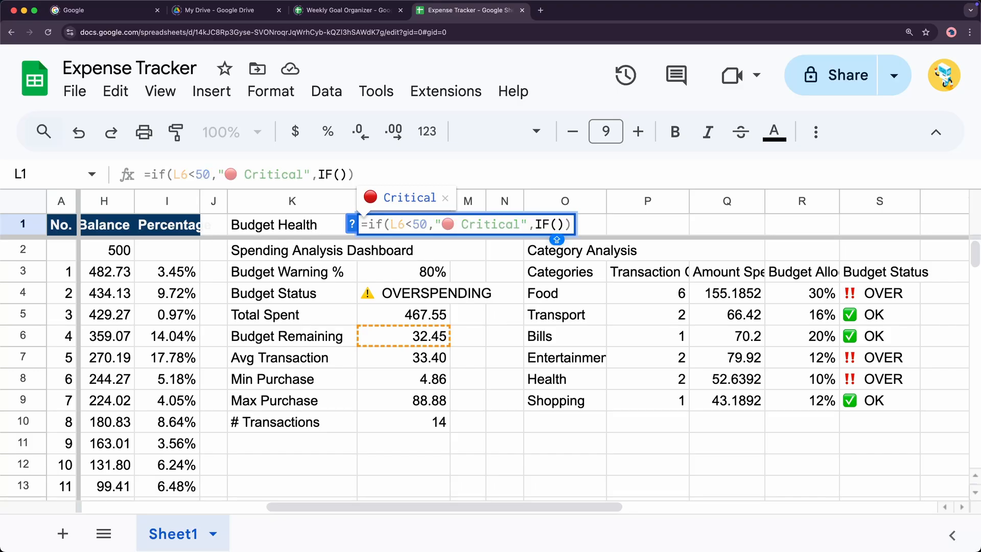
text(L6<)
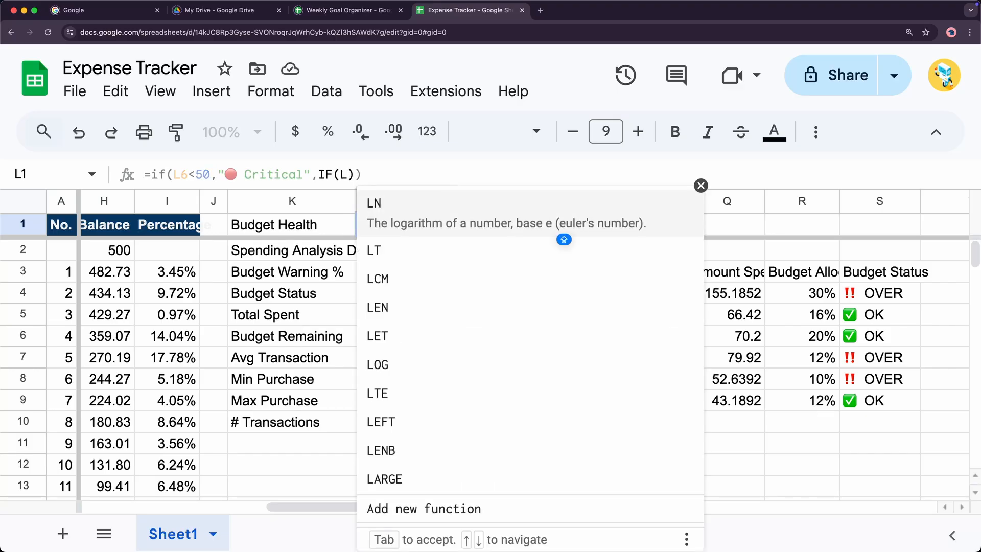
text(150)
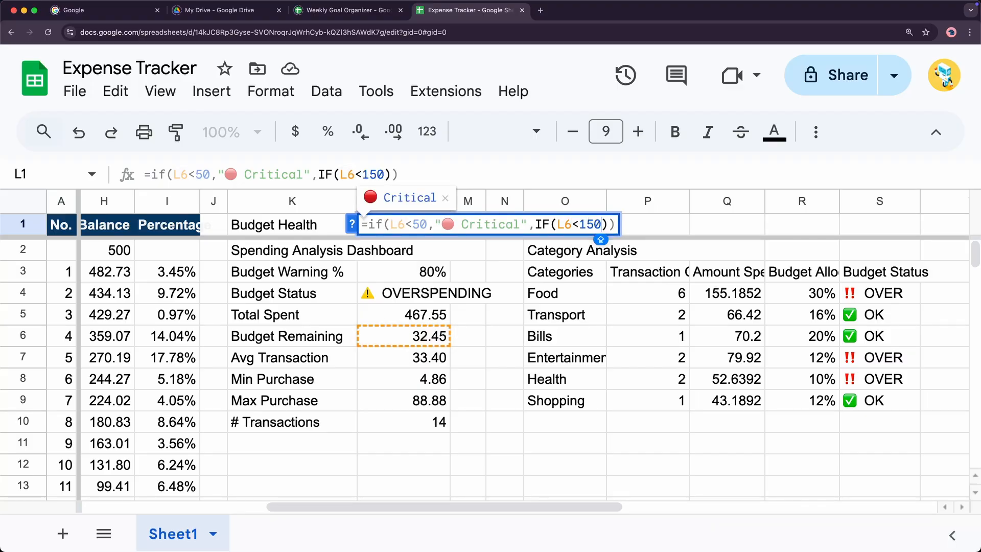
Set the value-if-true of the nested IF in L1 to "🟡 Warning".
text(, )
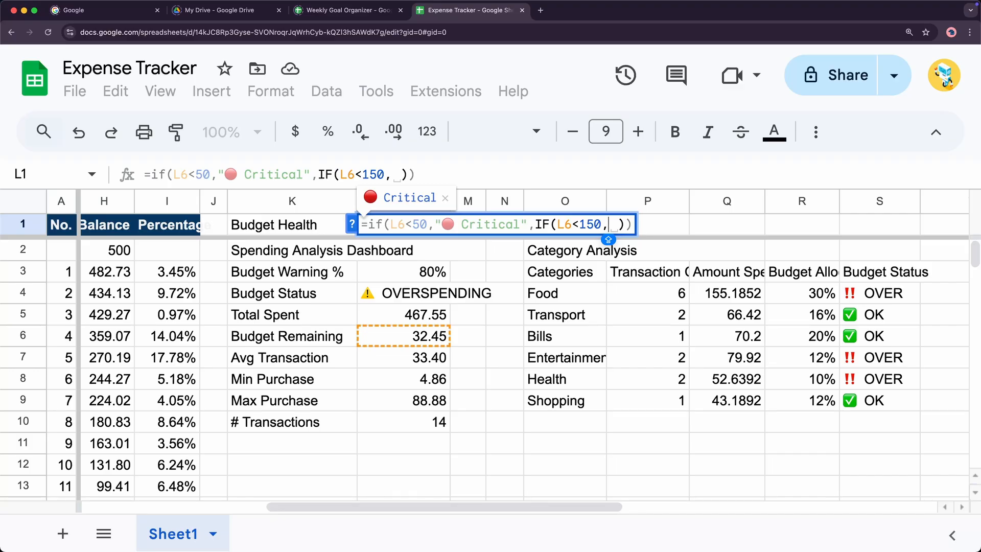
text(")
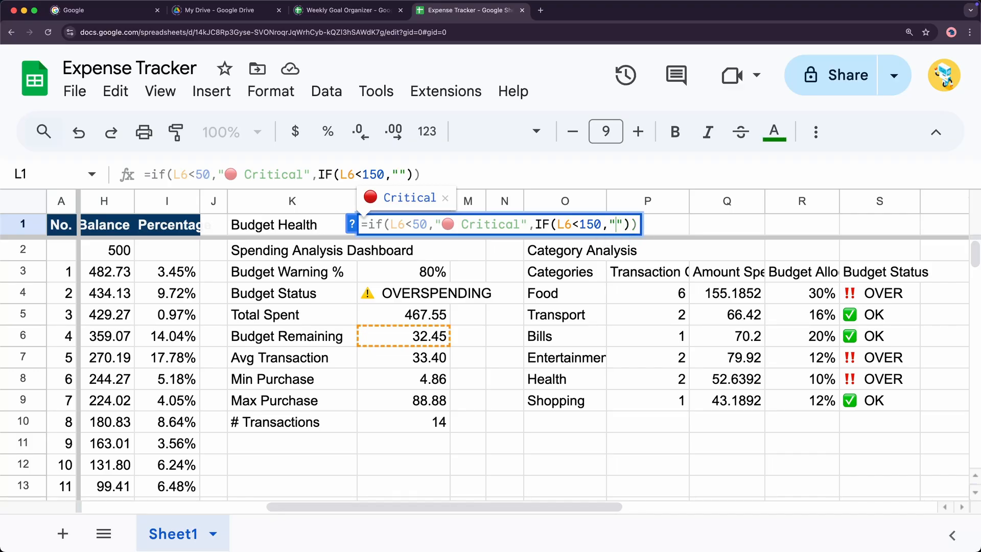
key(ctrl+super+space)
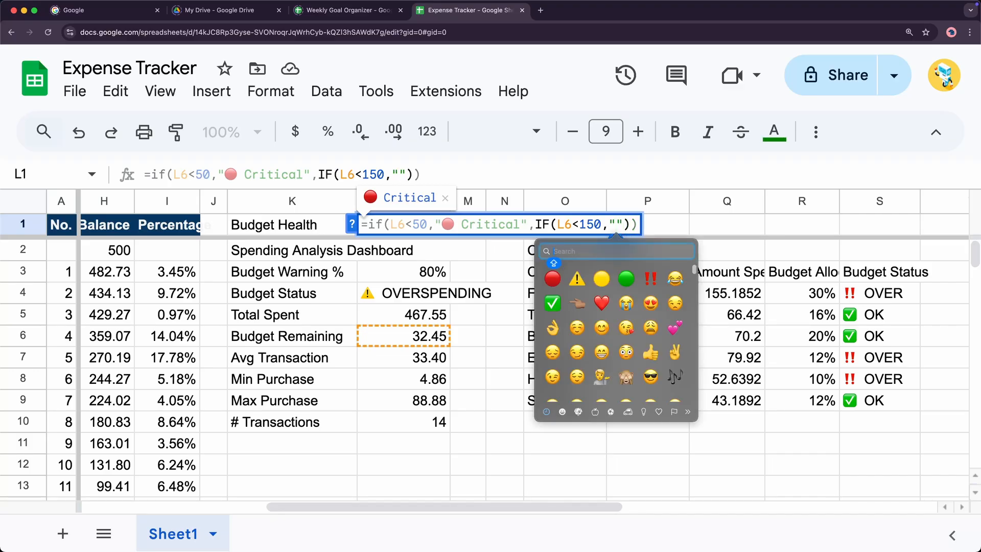
click(602, 279)
key(Caps_Lock)
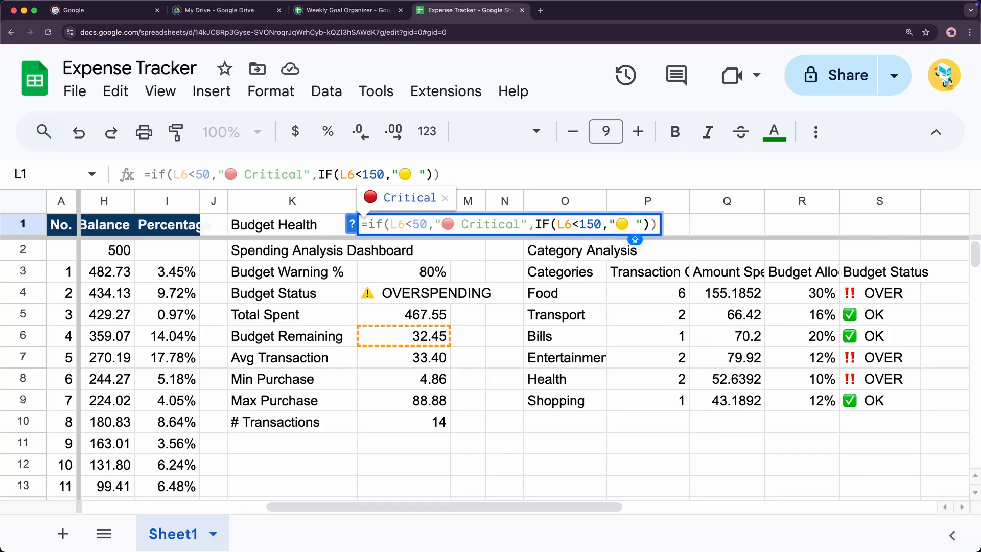
text(Warning")
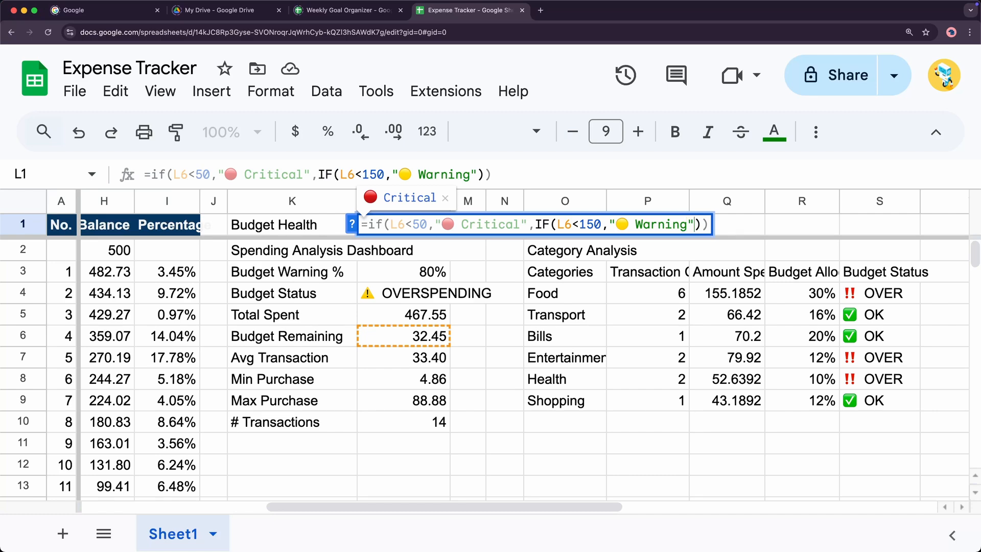
Set the value-if-false of the nested IF in L1 to "🟢 Healthy" and commit the formula.
text(,)
key(BackSpace)
text(")
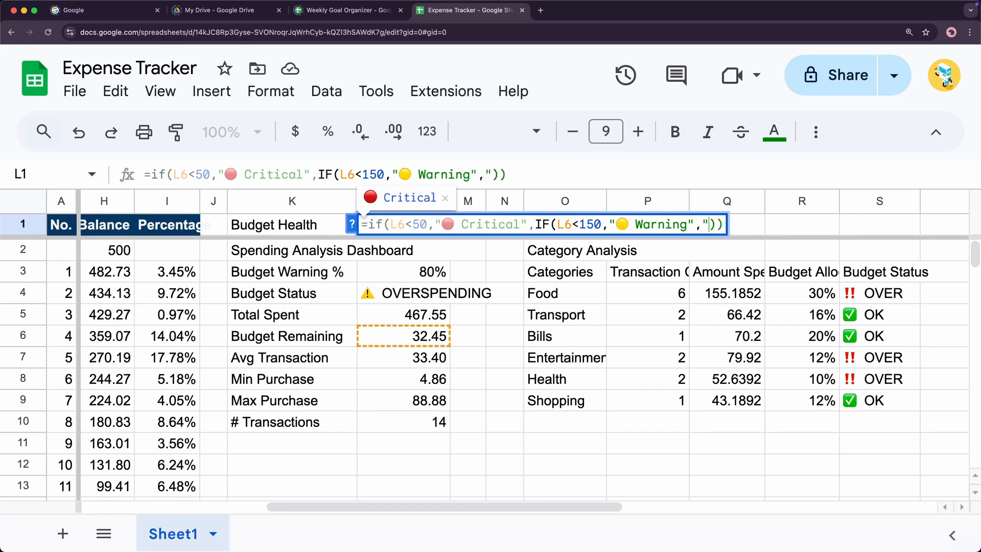
text(")
text(🟢)
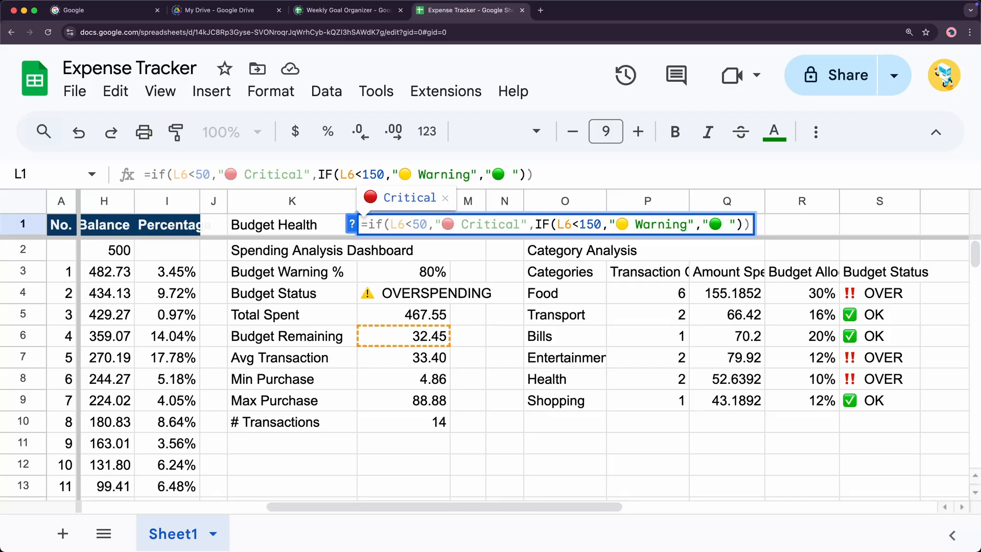
text(Healthy)
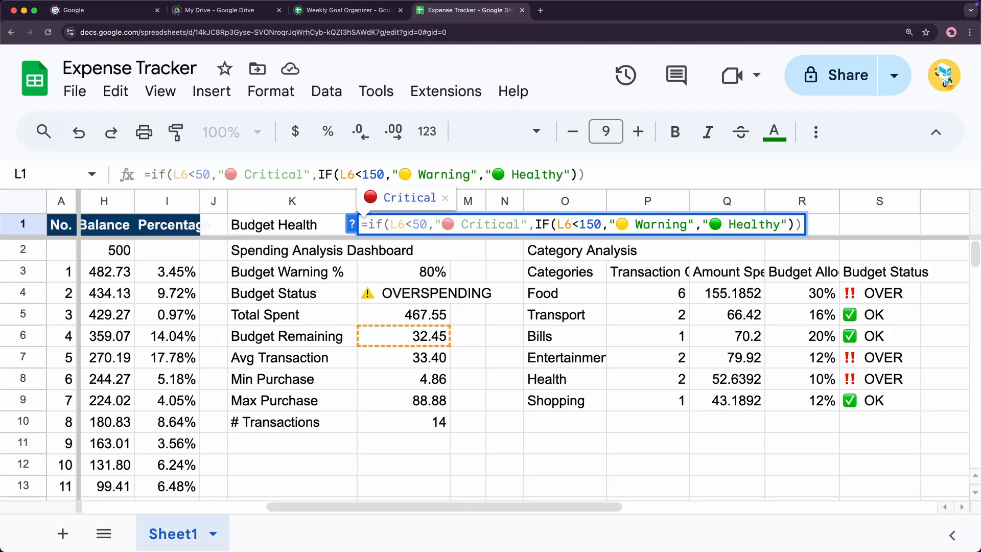
key(Return)
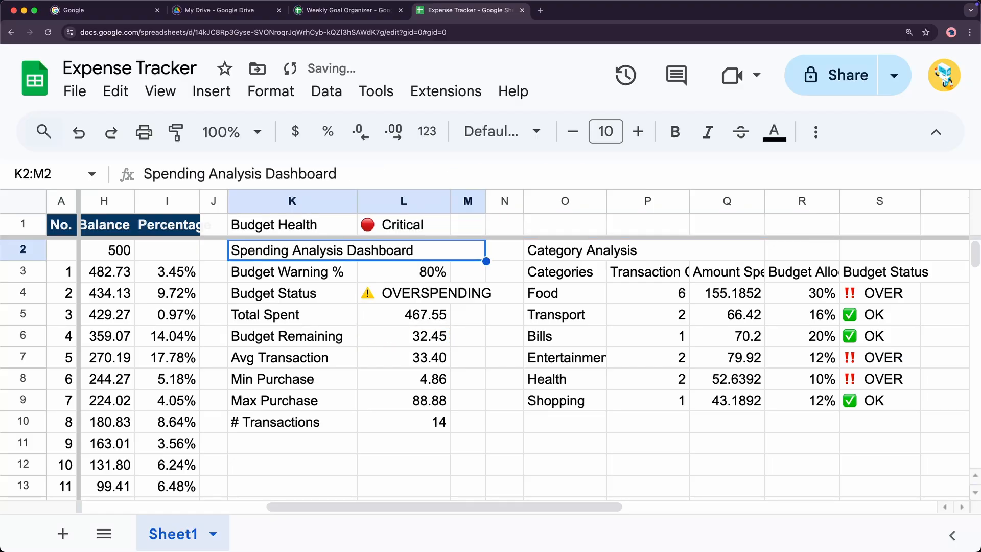
Rewrite the outer function name in the L1 formula as uppercase IF and highlight its L6<50 condition.
click(393, 226)
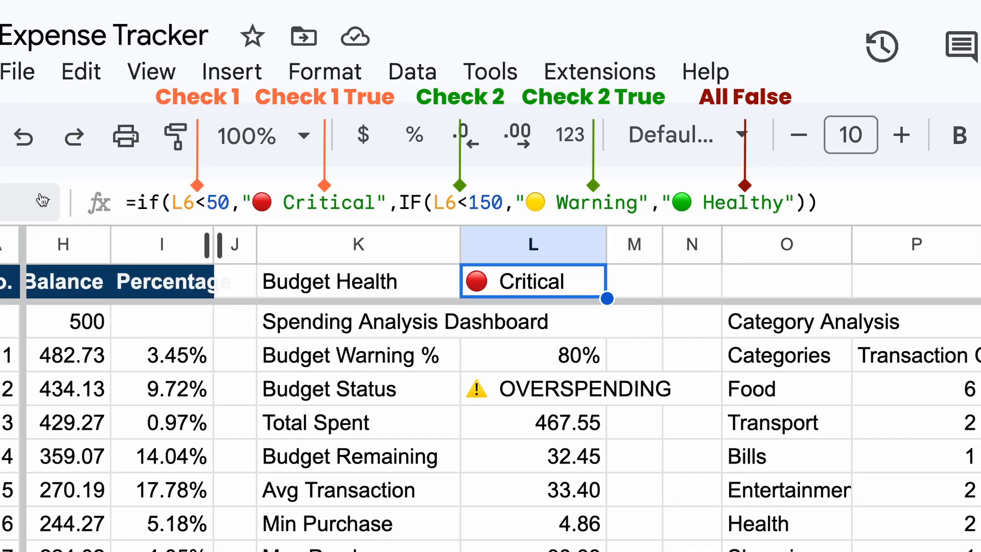
click(148, 202)
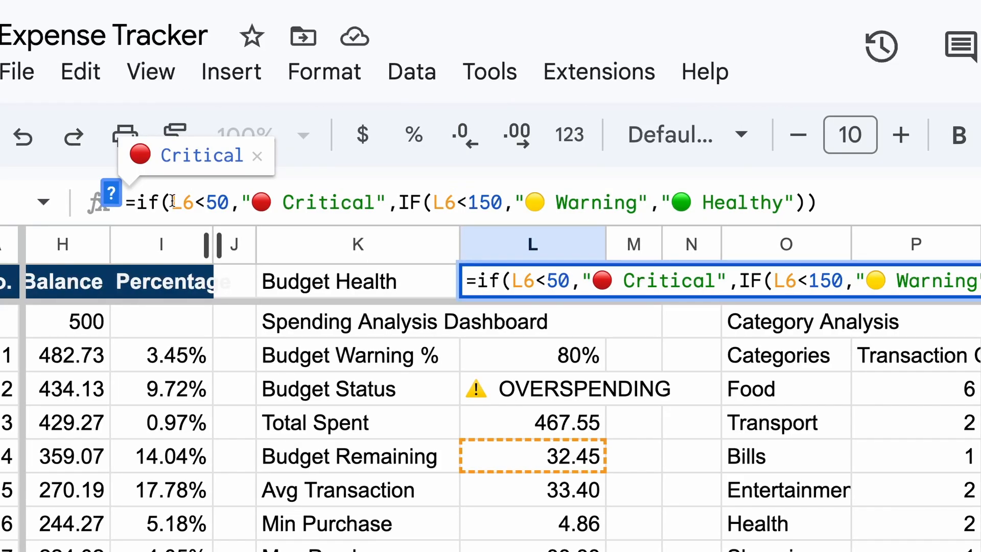
key(BackSpace)
text(IF)
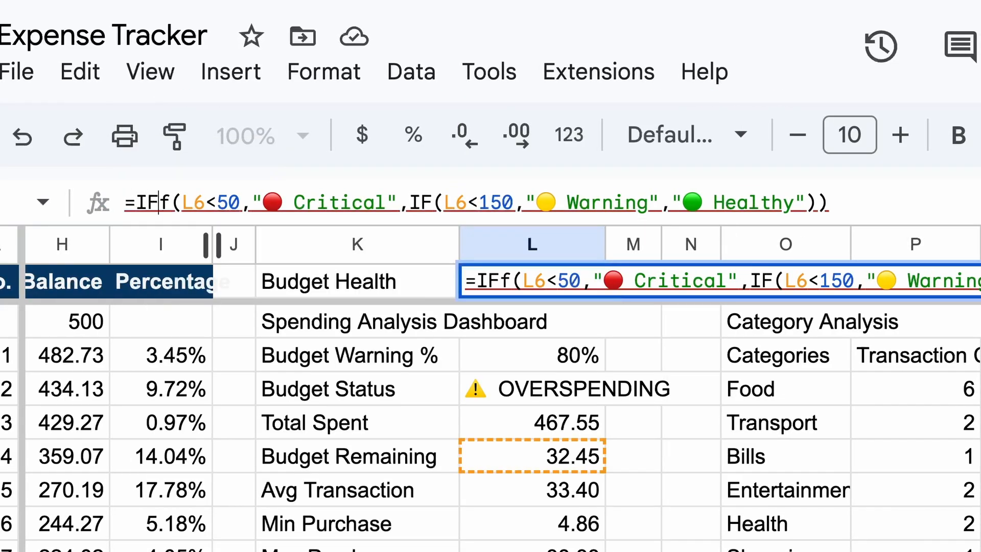
key(Delete)
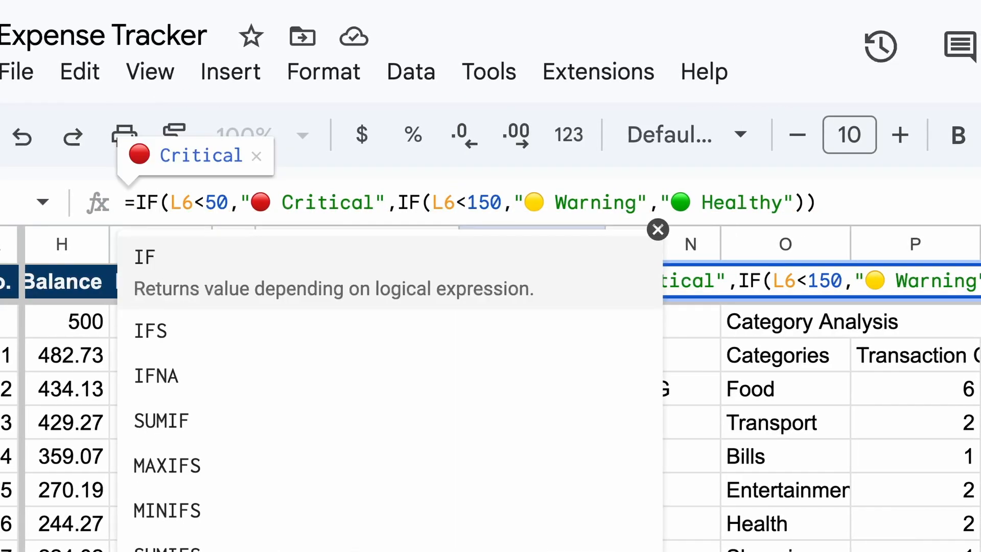
click(430, 206)
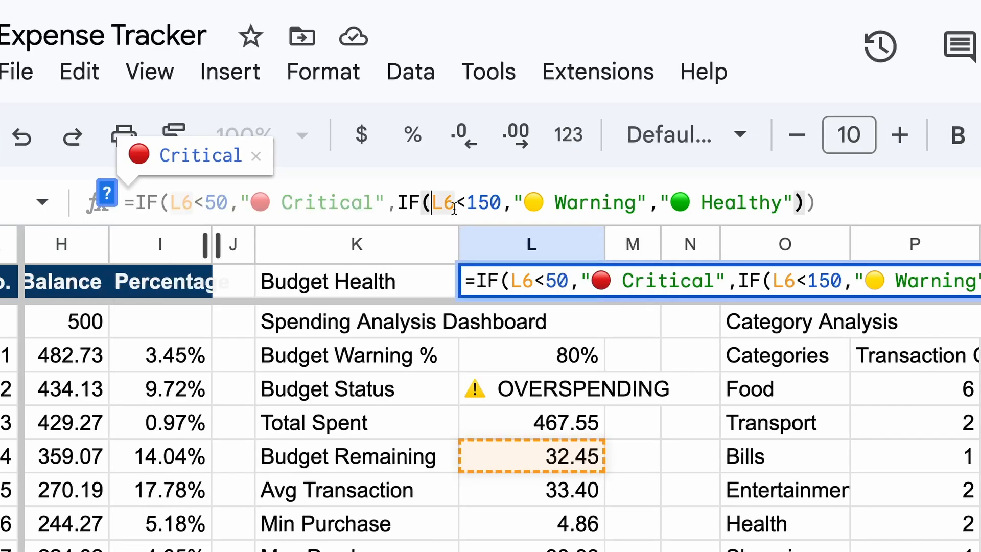
click(187, 203)
drag(227, 203, 170, 201)
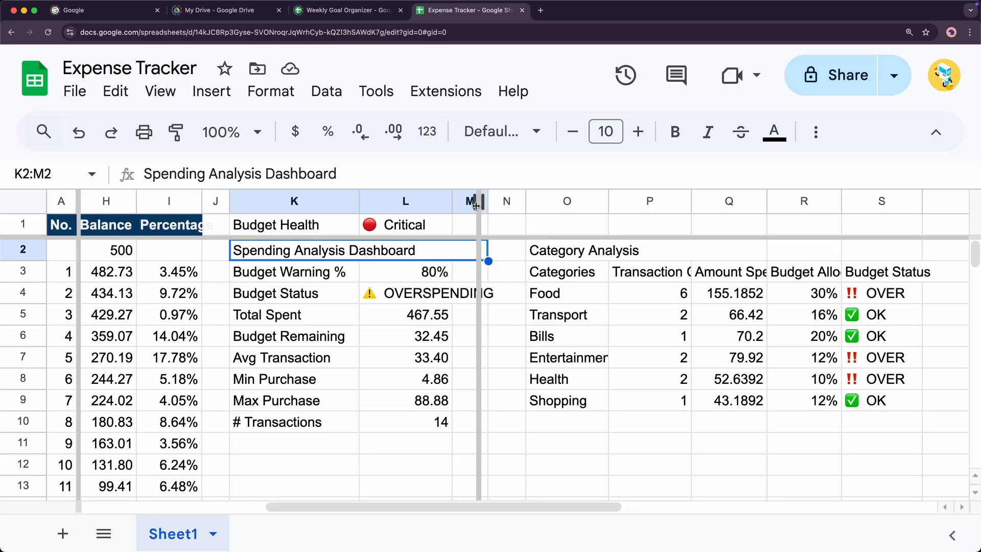
Narrow the empty spacer columns M and N, and add the heading "Alert" in J1.
drag(478, 200, 510, 201)
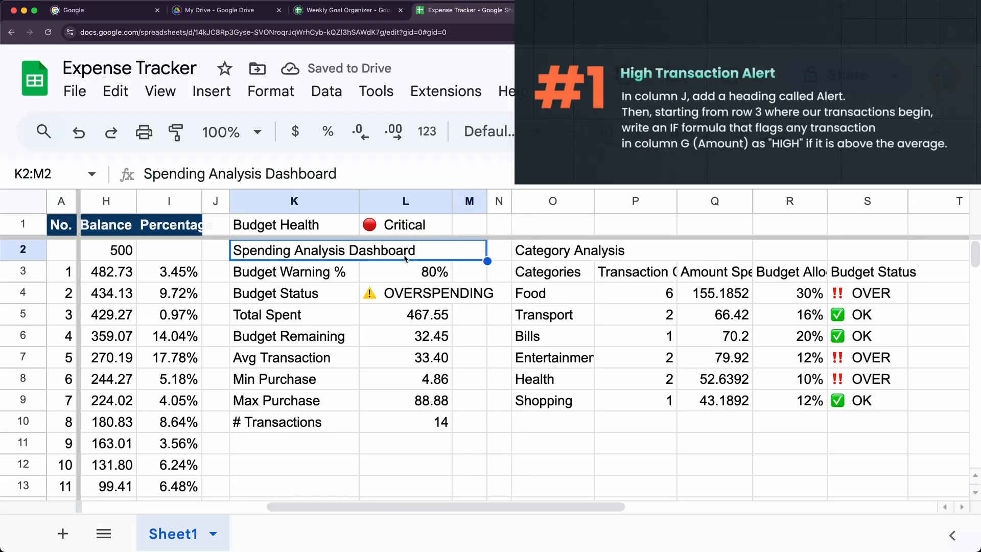
drag(331, 507, 275, 513)
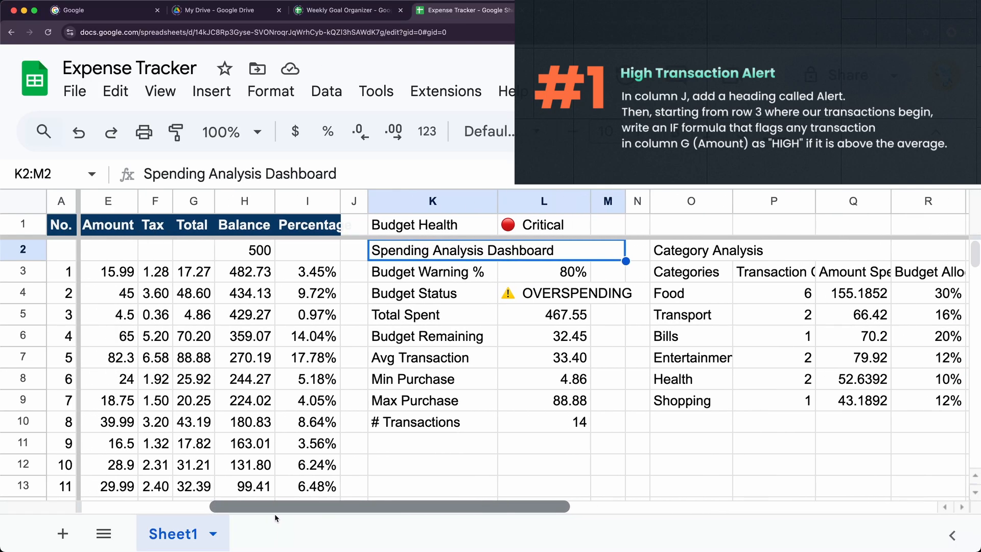
click(362, 229)
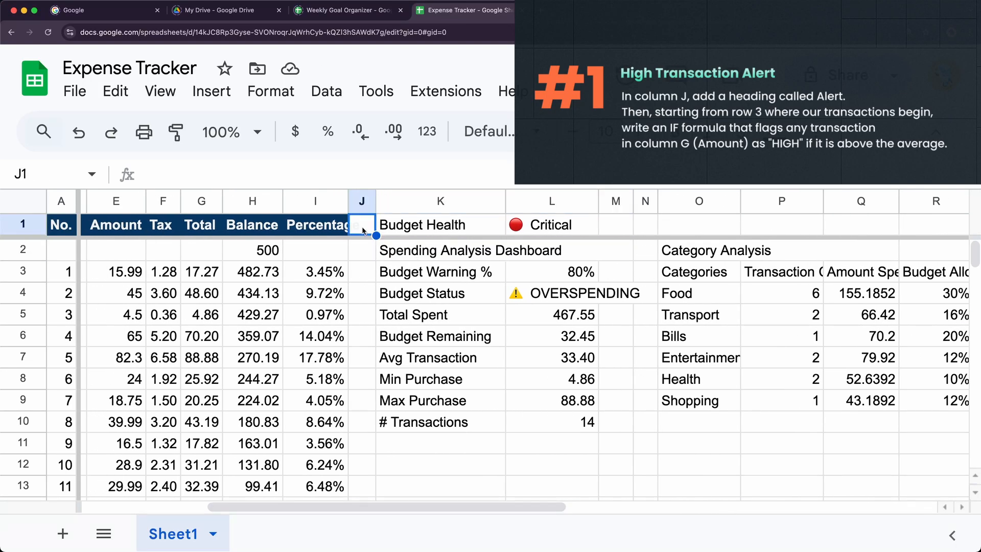
text(Alert)
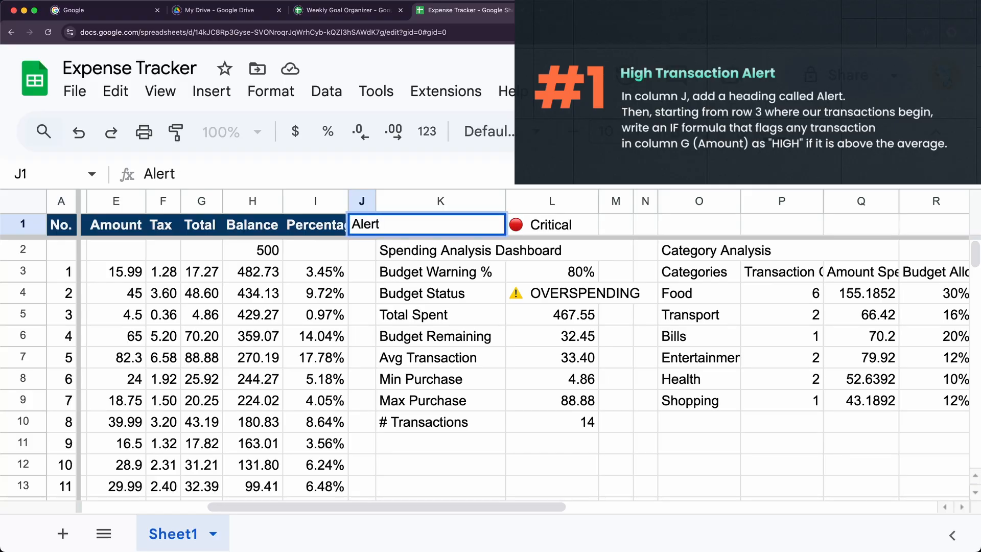
key(Return)
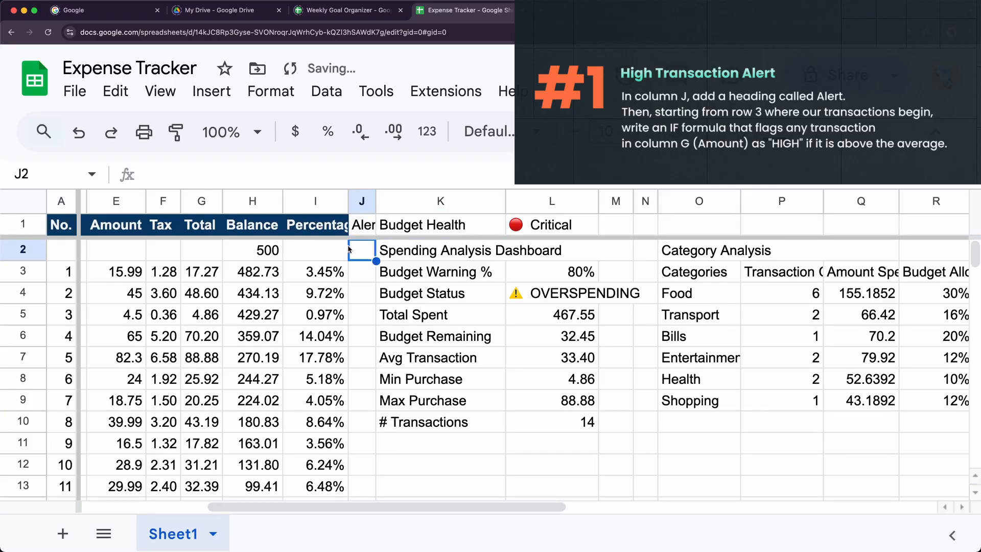
click(354, 273)
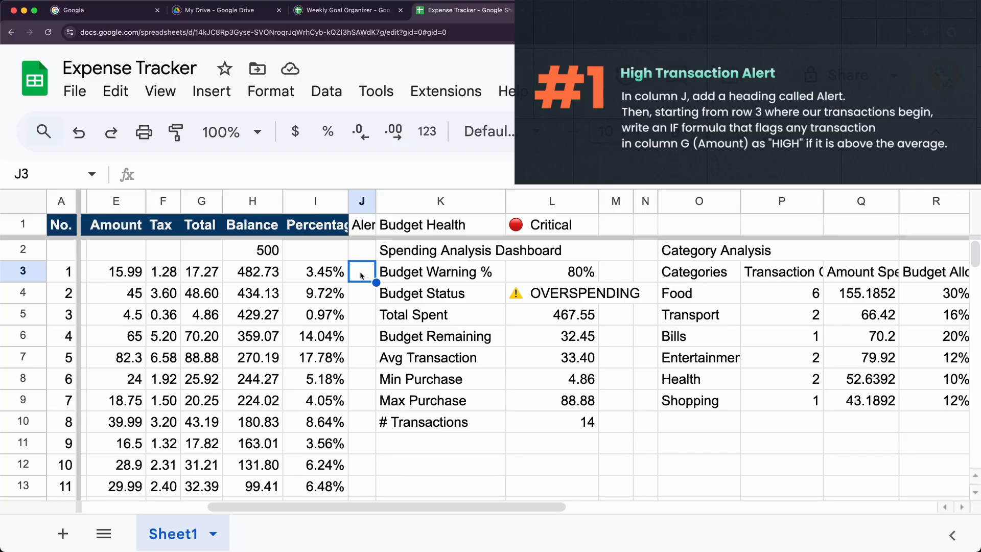
click(204, 280)
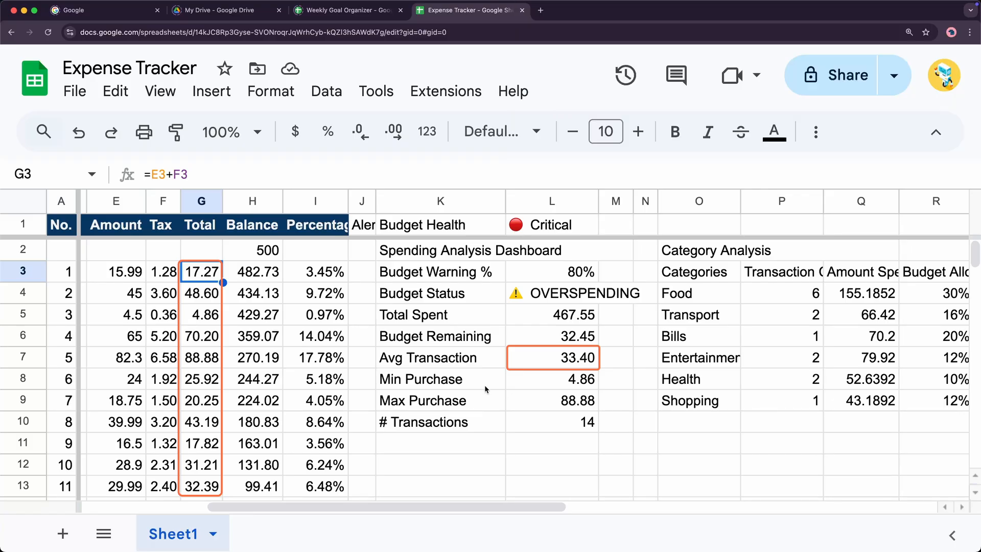
Add the heading "Category Alert" in T3, beside the Budget Status column of the Category Analysis table.
drag(364, 507, 506, 507)
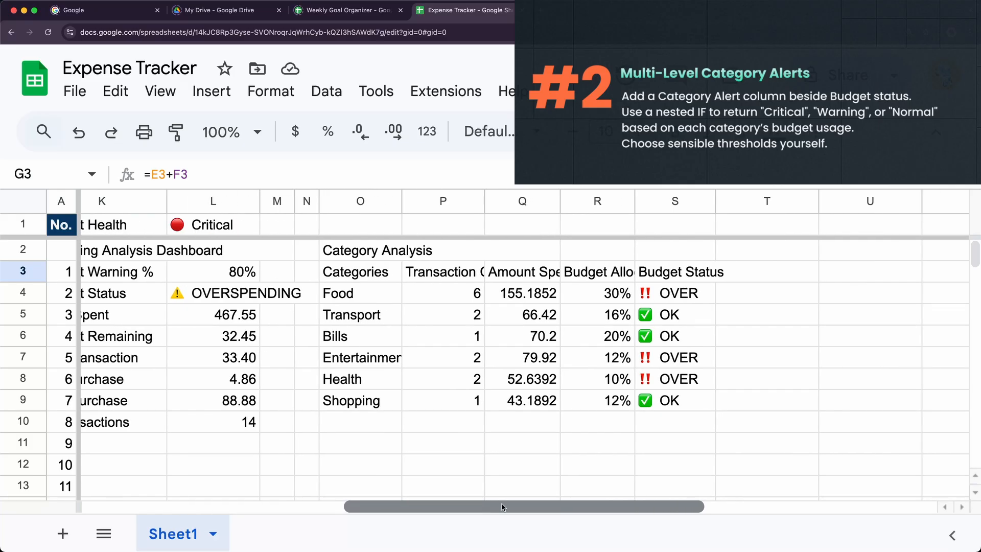
click(658, 277)
click(731, 274)
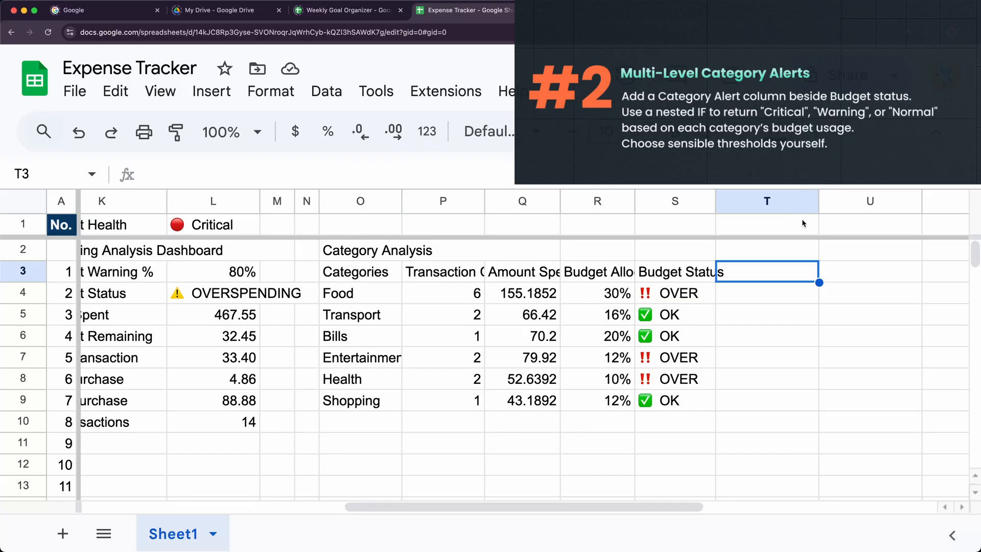
text(Categor)
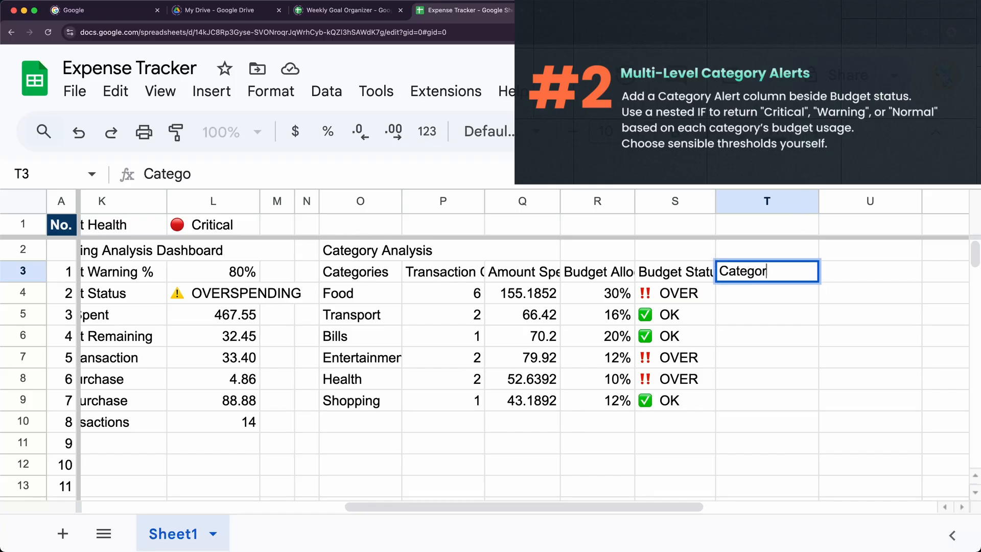
text(y Alert)
key(Return)
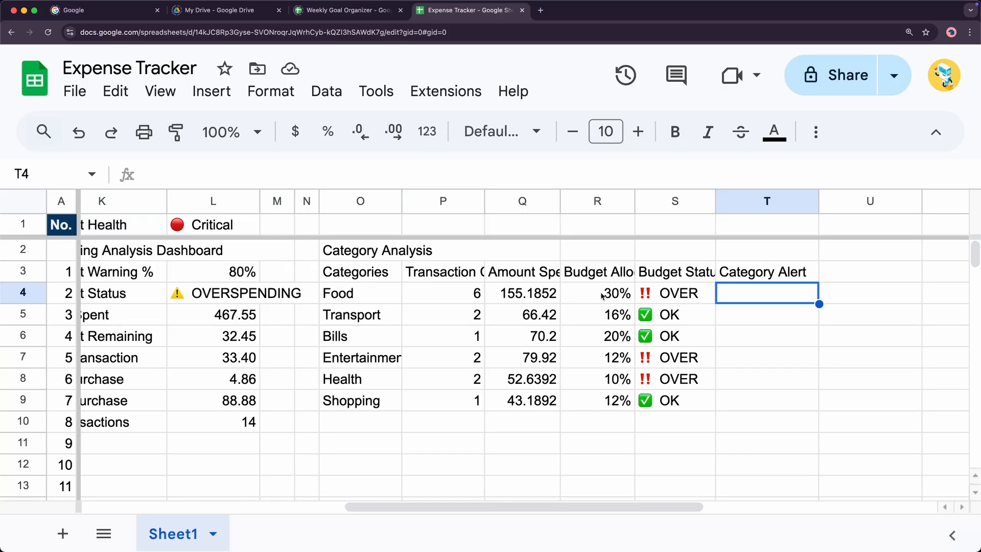
drag(561, 508, 516, 510)
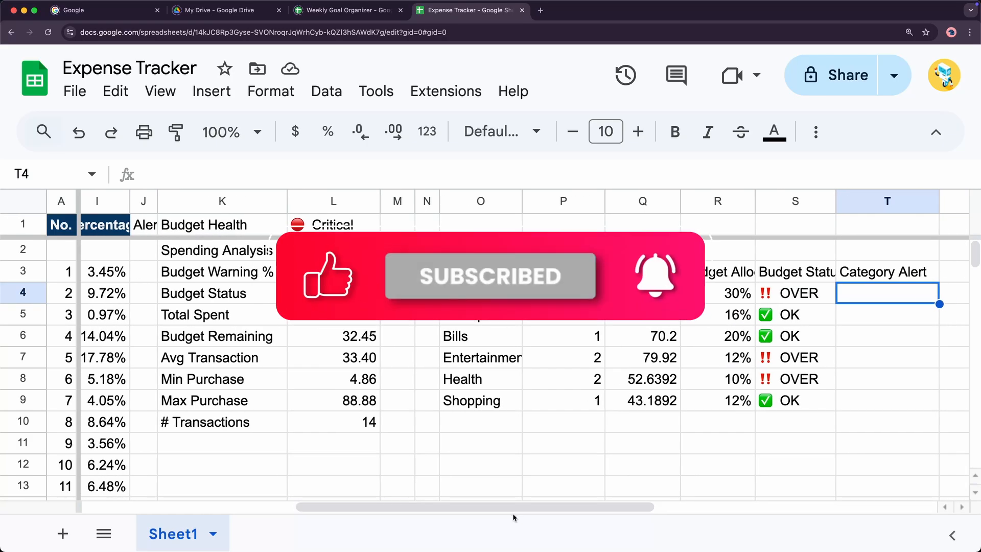